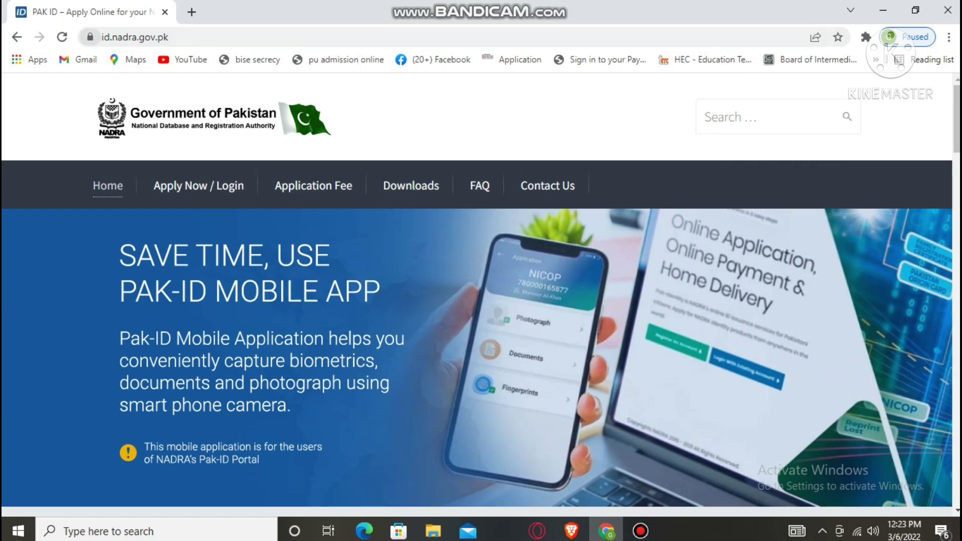
# Step: Go to the Pak-Identity Apply Now / Login page and scroll to its Register and Login buttons
pyautogui.click(134, 36)
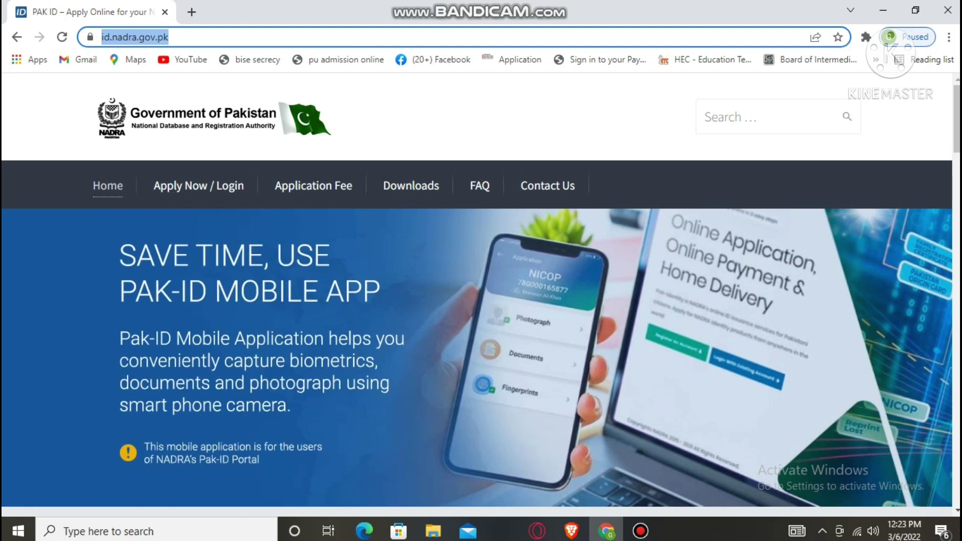
pyautogui.click(201, 37)
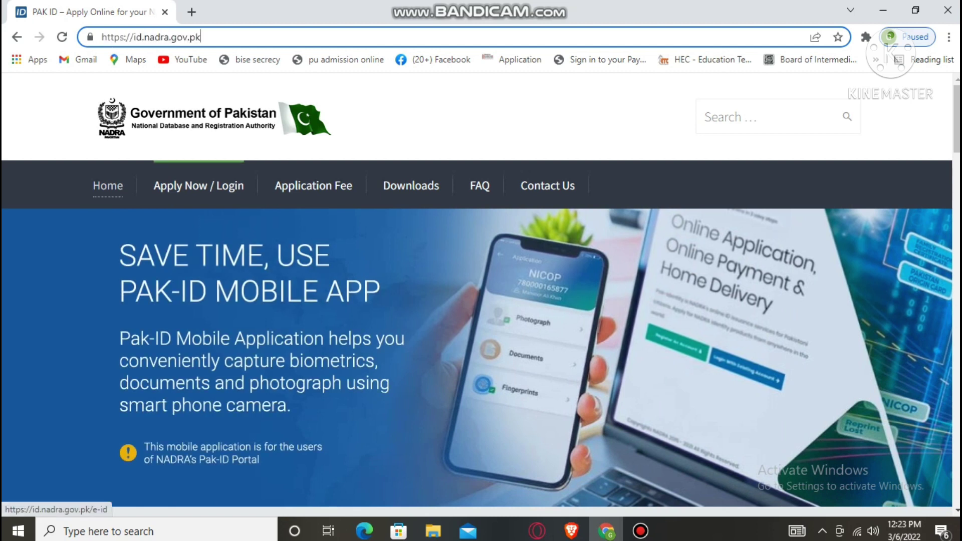
pyautogui.click(198, 185)
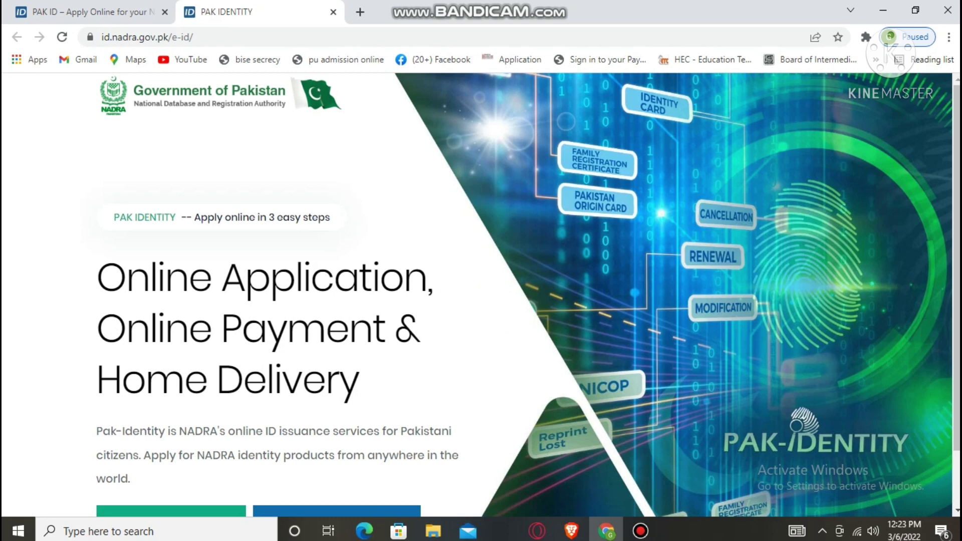
pyautogui.scroll(-2, 481, 295)
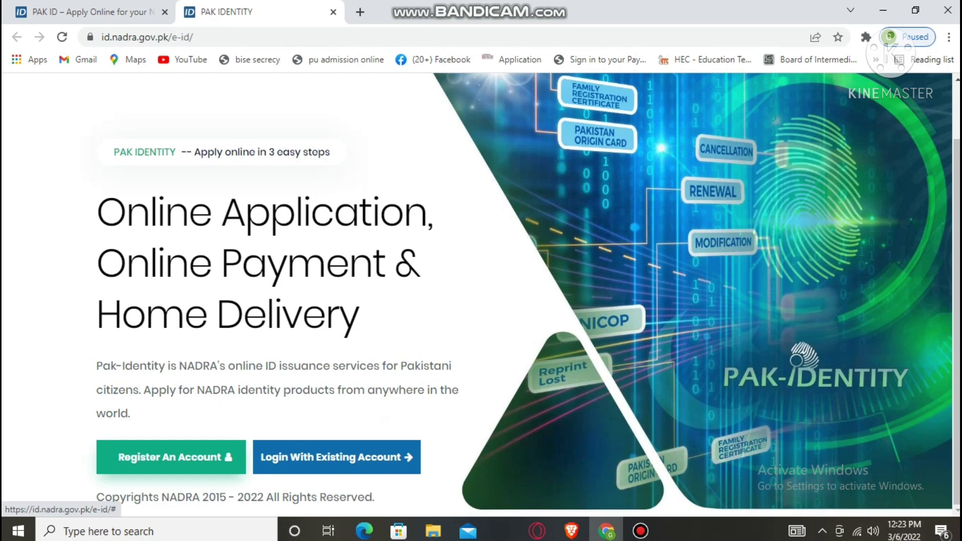
# Step: Start a new account via 'Register An Account' and scroll through the Step 1 Personal Information form
pyautogui.click(171, 457)
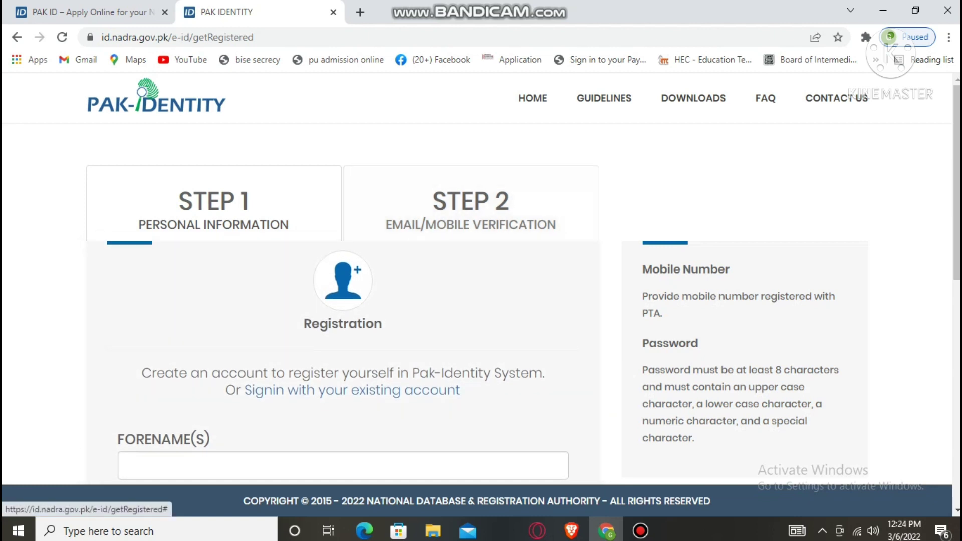
pyautogui.scroll(-1, 481, 280)
pyautogui.scroll(-4, 523, 285)
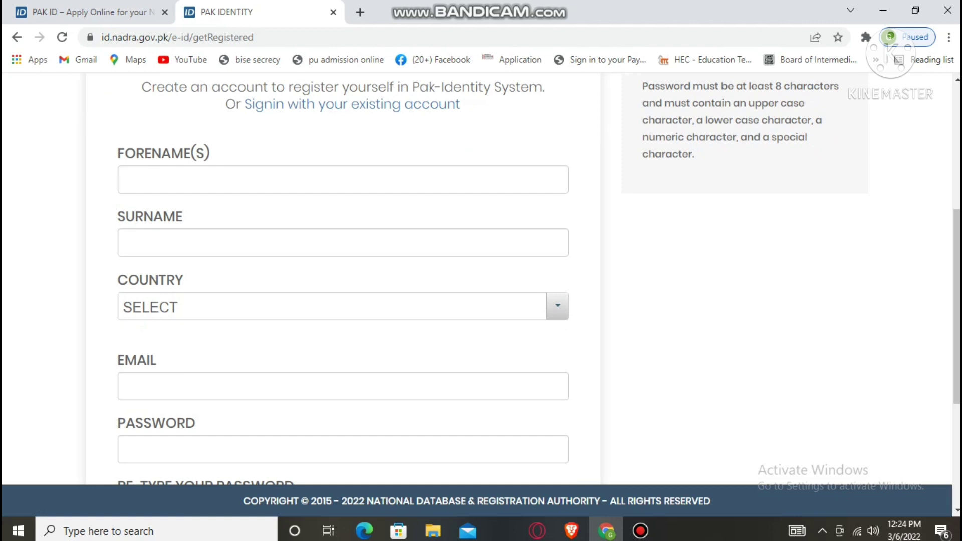
# Step: Enter the applicant's forename and surname in the registration form
pyautogui.press('Tab')
pyautogui.click(128, 386)
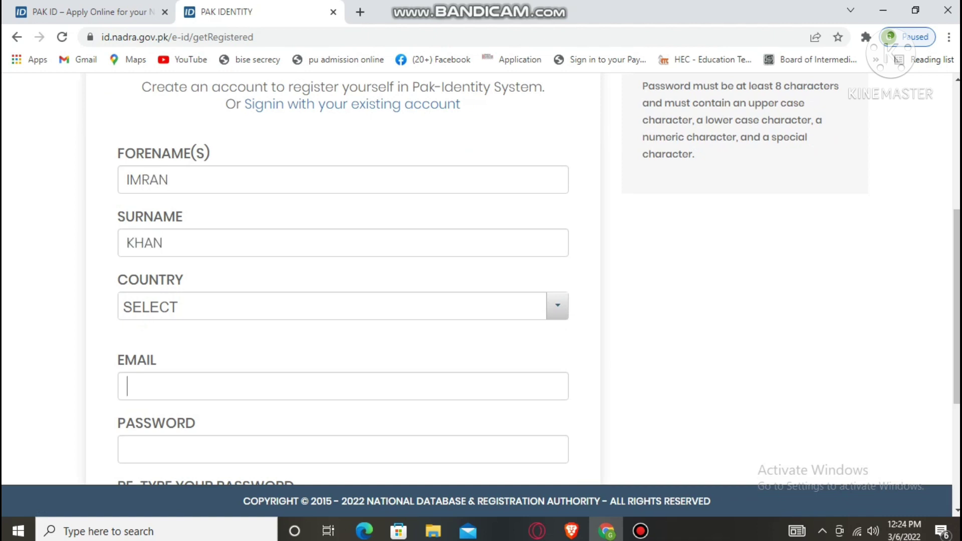
# Step: Choose Pakistan as country and Mobilink as mobile operator, and enter the applicant's mobile number
pyautogui.click(557, 306)
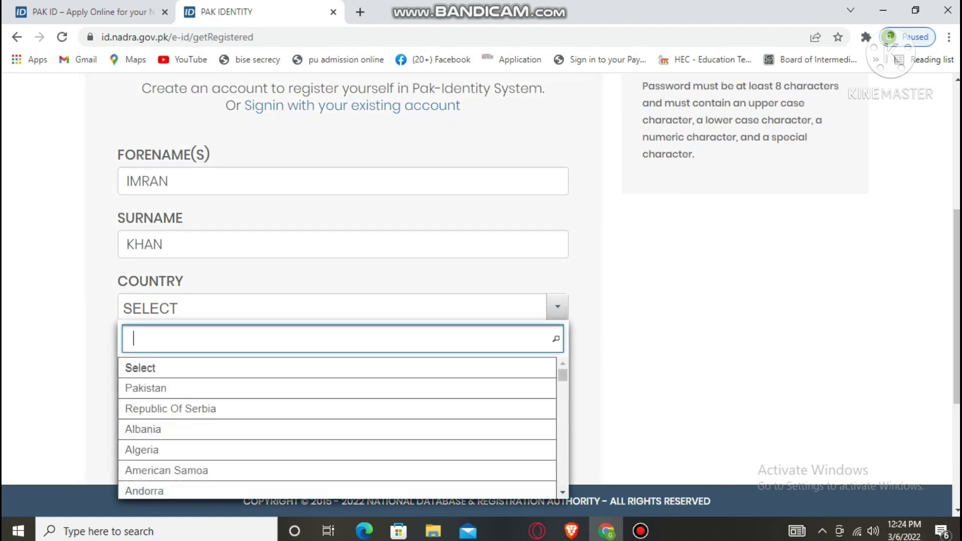
pyautogui.press('Down')
pyautogui.press('Return')
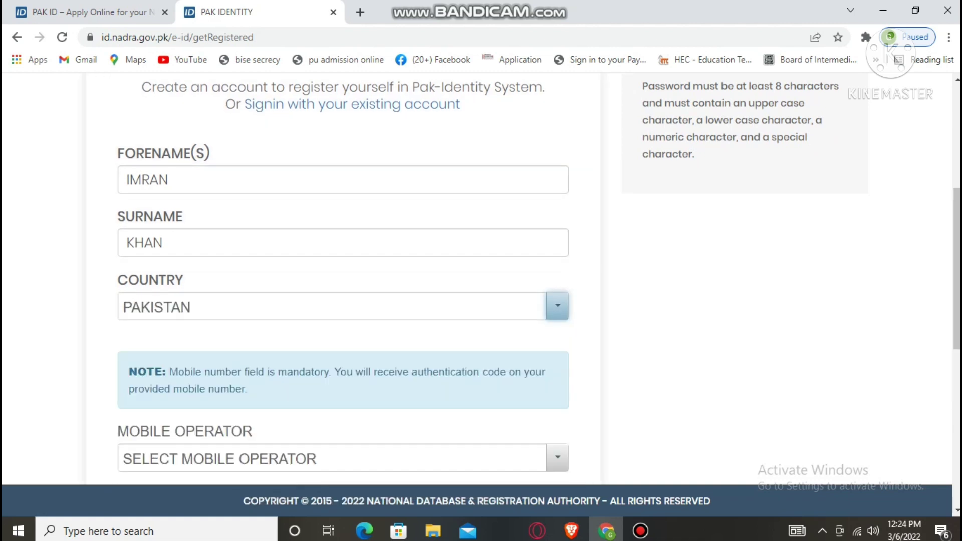
pyautogui.scroll(-3, 343, 276)
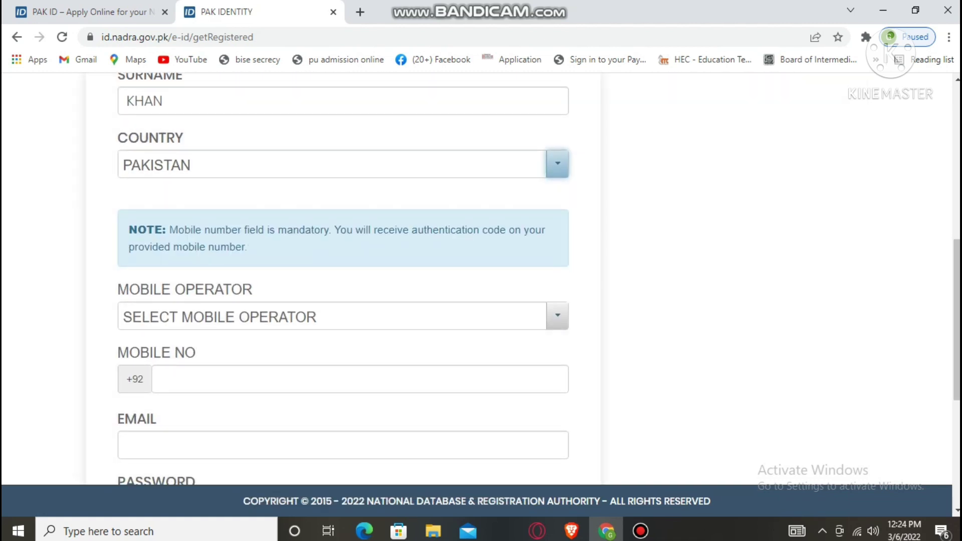
pyautogui.click(557, 315)
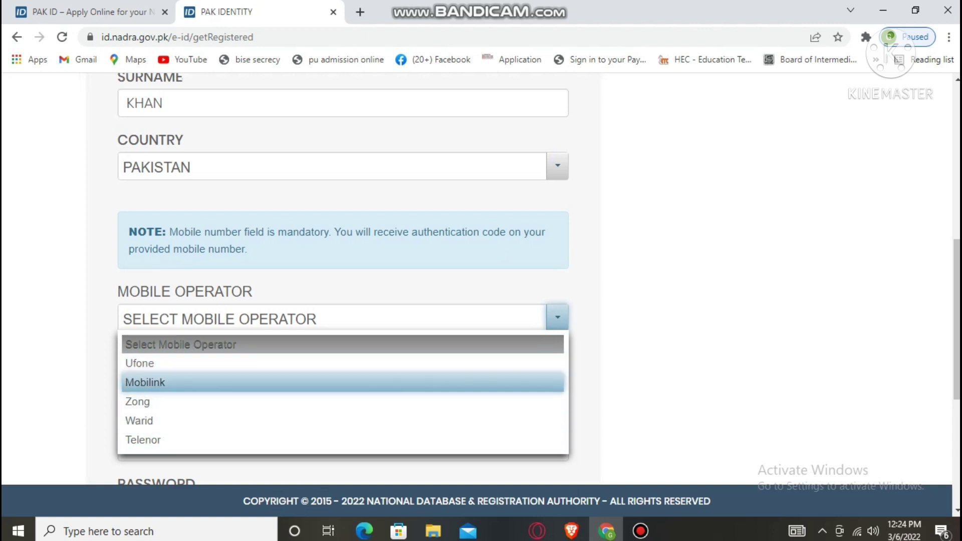
pyautogui.press('Return')
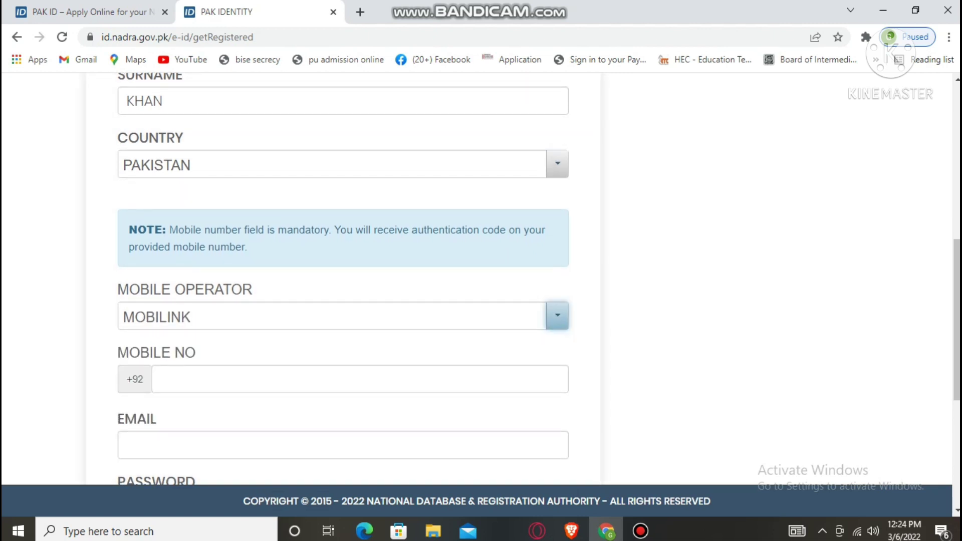
pyautogui.press('Tab')
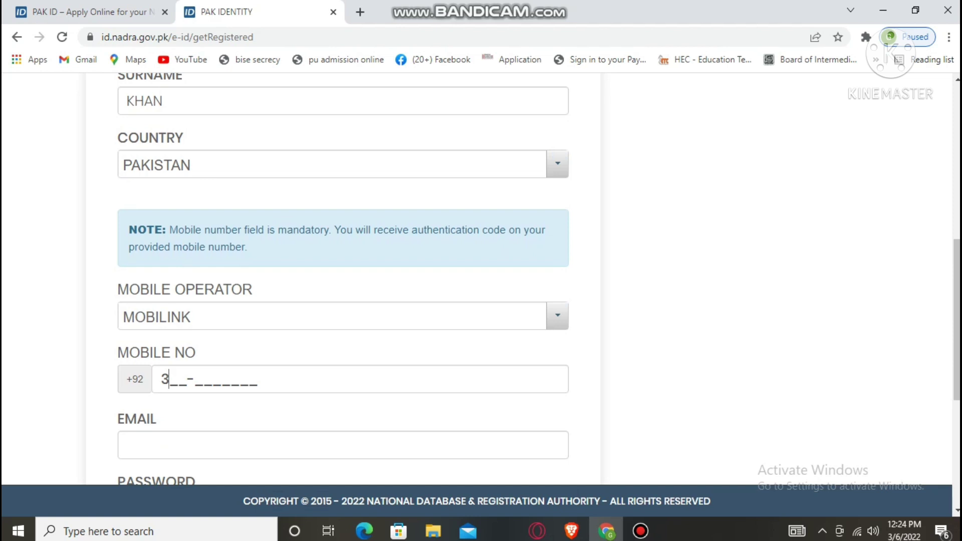
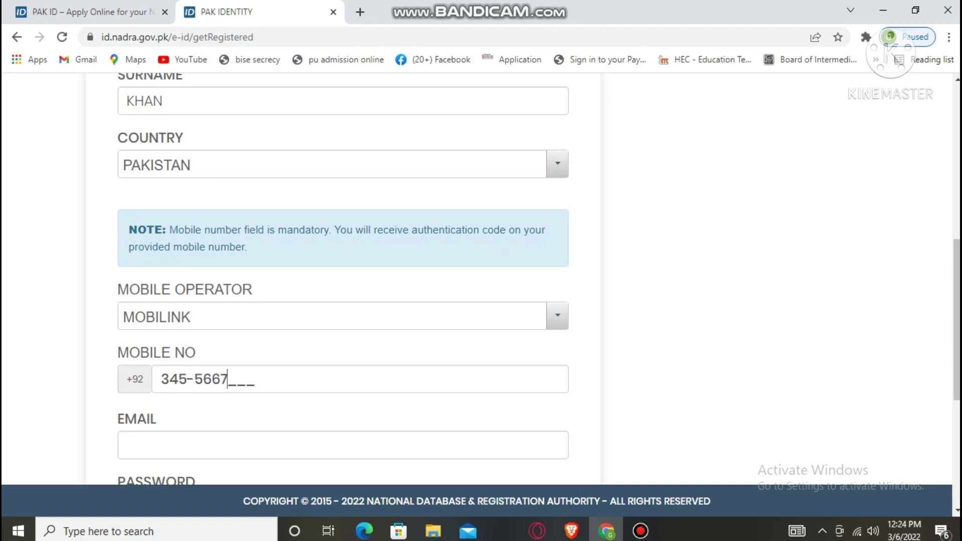
pyautogui.scroll(-3, 344, 275)
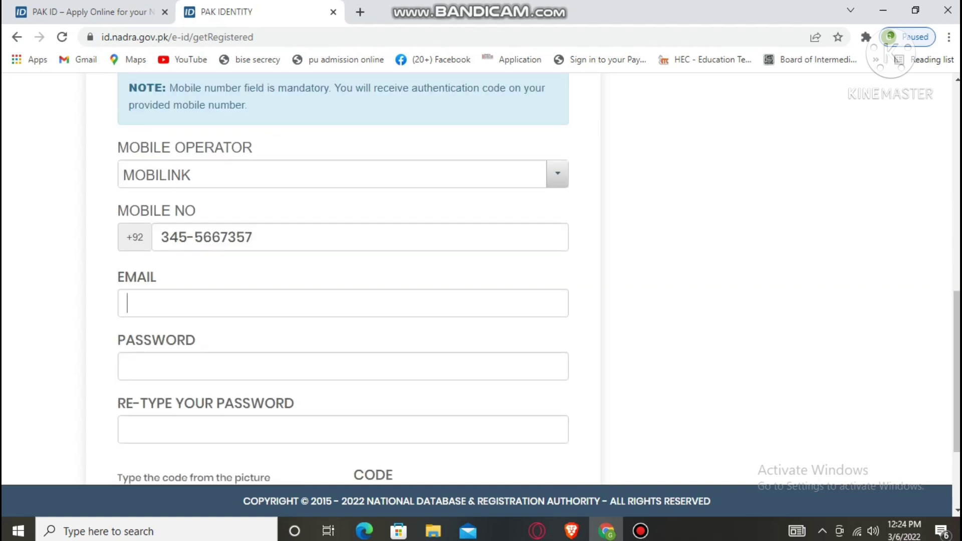
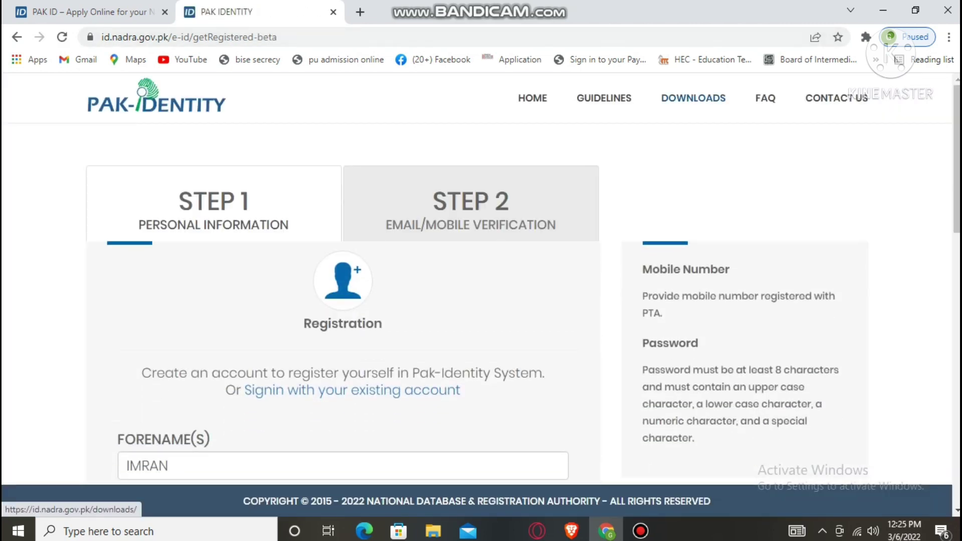
# Step: Type an incomplete email address, which the form rejects as invalid
pyautogui.scroll(-4, 343, 300)
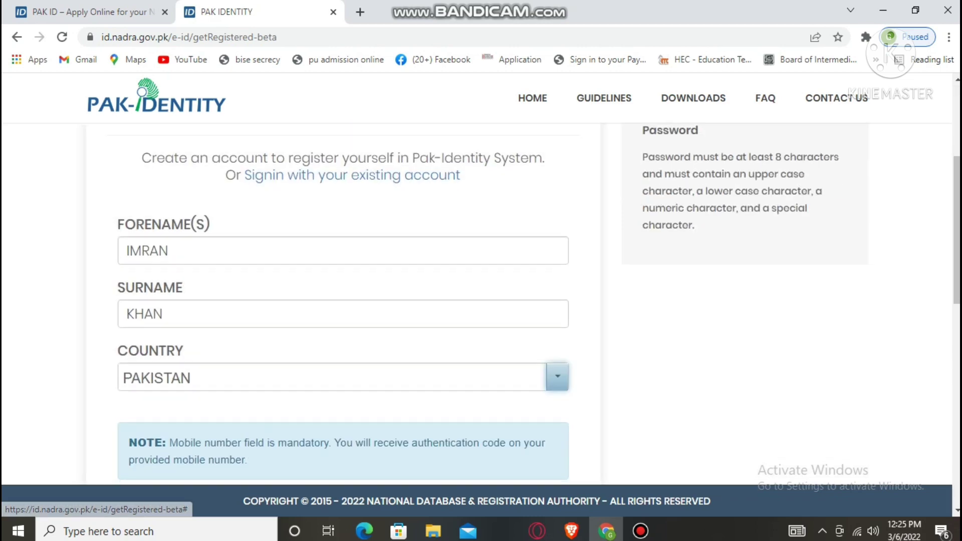
pyautogui.scroll(-10, 343, 300)
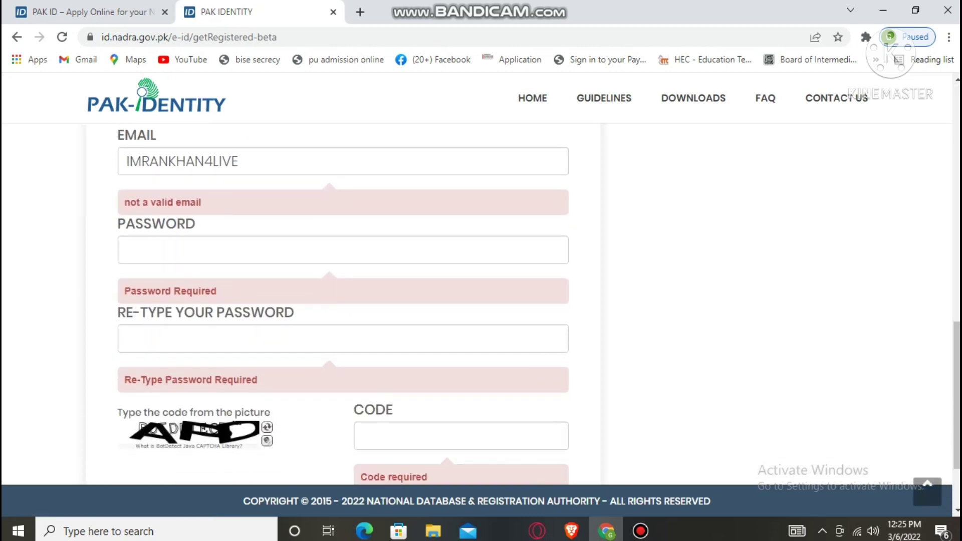
pyautogui.scroll(1, 342, 300)
# Step: Replace the rejected email with the applicant's full Gmail address, correcting typos along the way
pyautogui.click(238, 234)
pyautogui.hotkey('ctrl', 'a')
pyautogui.press('BackSpace')
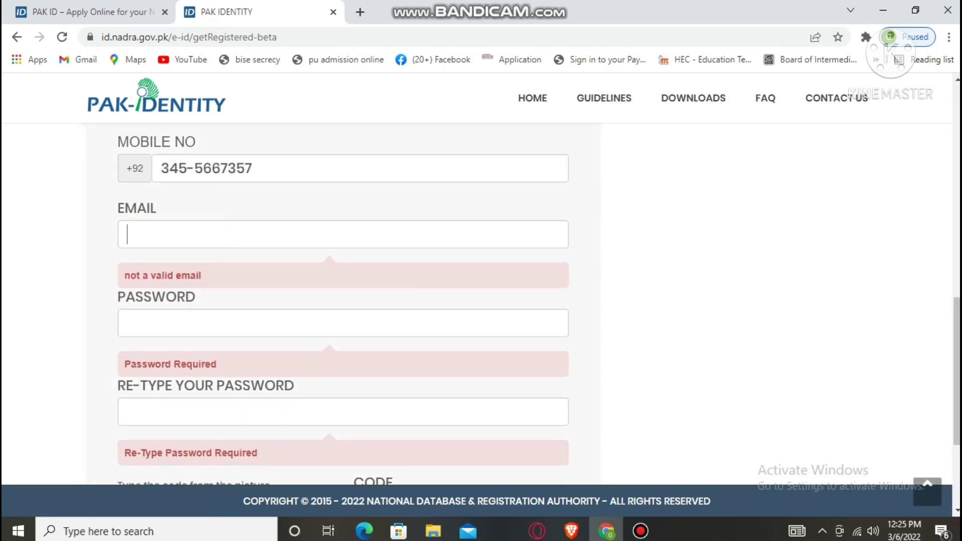
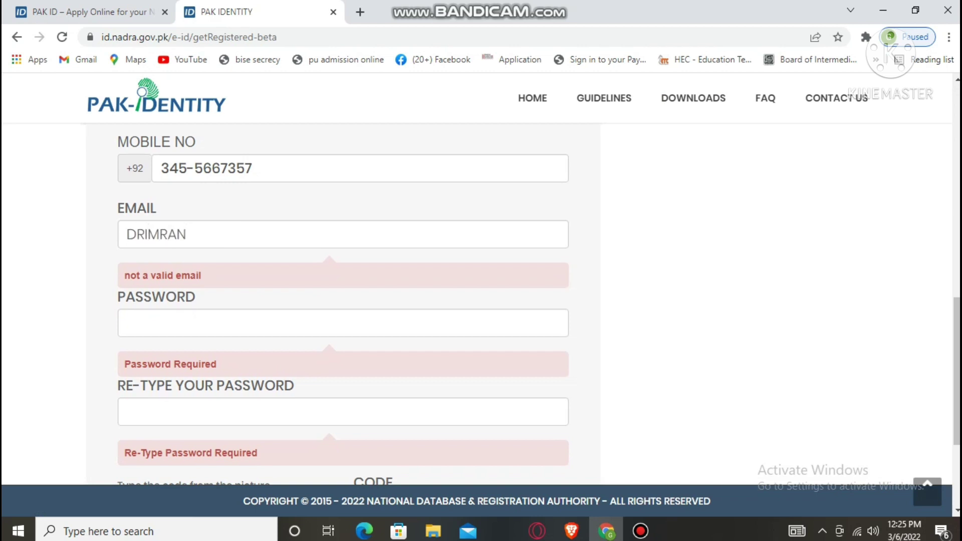
pyautogui.press('Left')
pyautogui.press('Left')
pyautogui.press('Left')
pyautogui.press('Left')
pyautogui.press('Left')
pyautogui.press('Left')
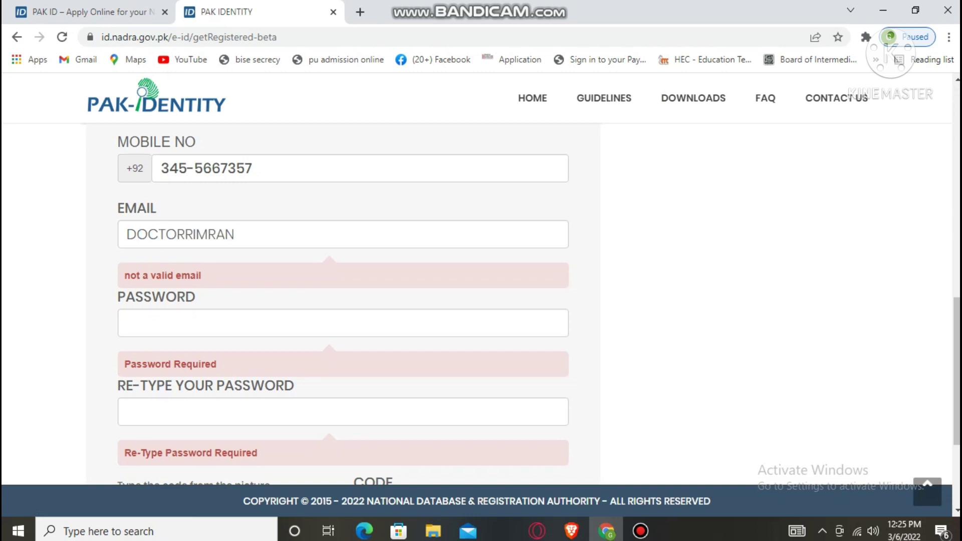
pyautogui.click(235, 234)
pyautogui.press('Left')
pyautogui.press('Left')
pyautogui.press('Left')
pyautogui.press('Left')
pyautogui.press('Left')
pyautogui.press('BackSpace')
pyautogui.press('Right')
pyautogui.press('Right')
pyautogui.press('Right')
pyautogui.press('Right')
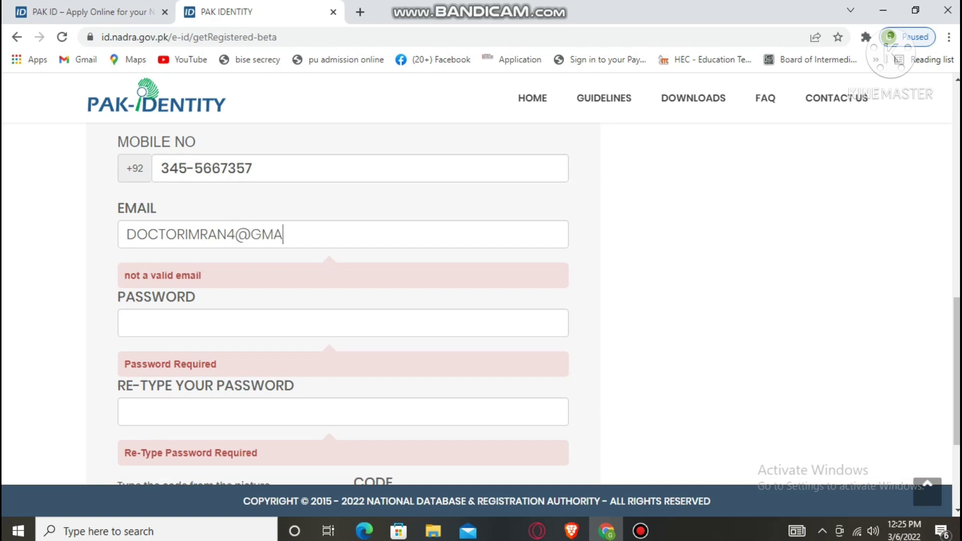
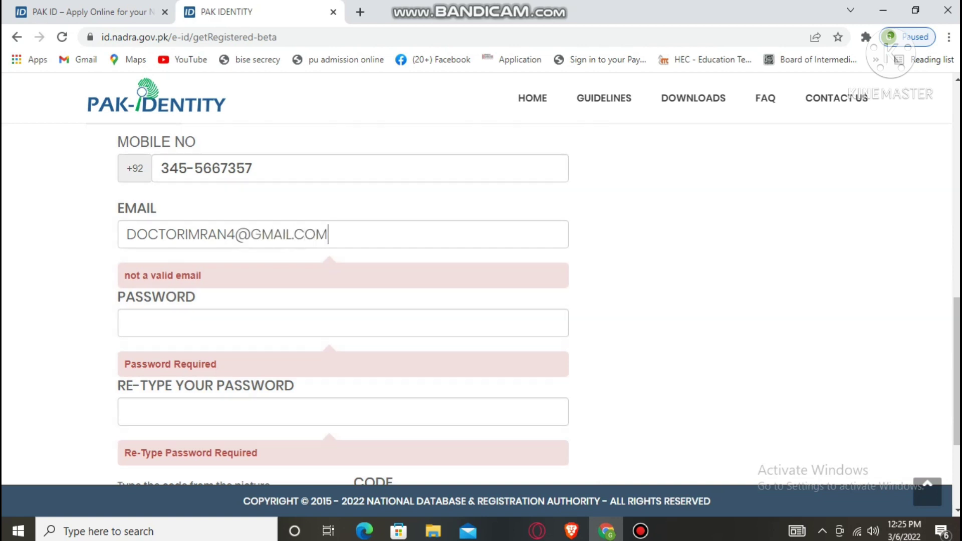
pyautogui.press('Tab')
pyautogui.scroll(-3, 538, 307)
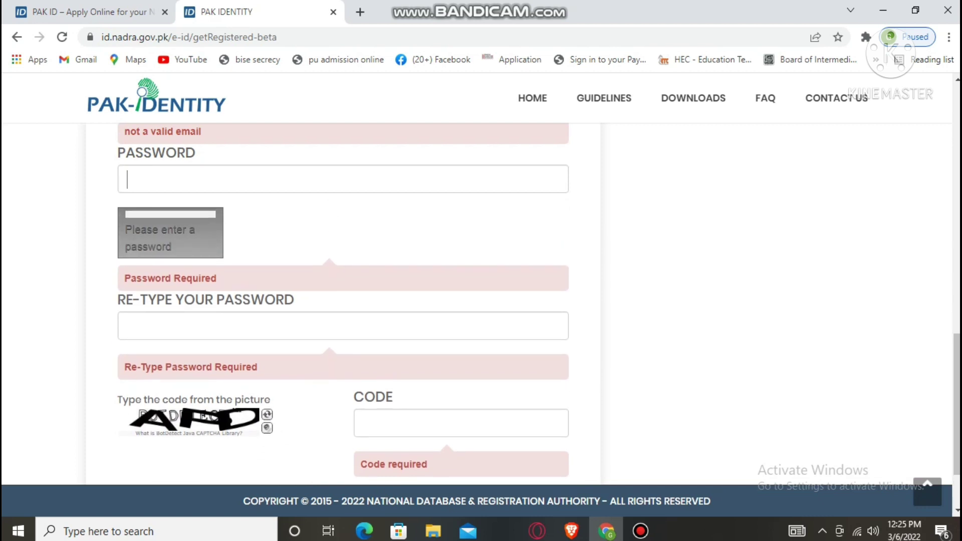
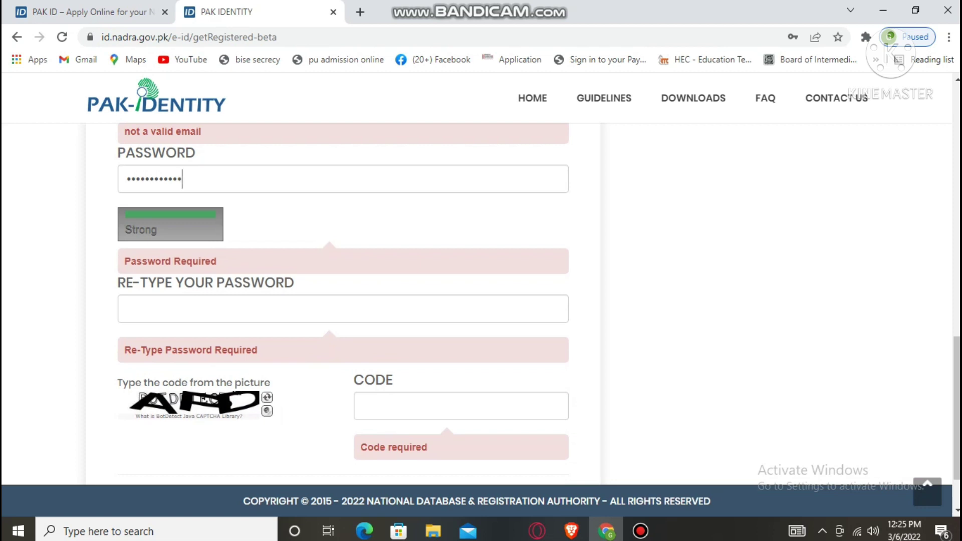
# Step: Enter a numeric password, repeat it in the confirmation field, and type the captcha picture code
pyautogui.click(130, 309)
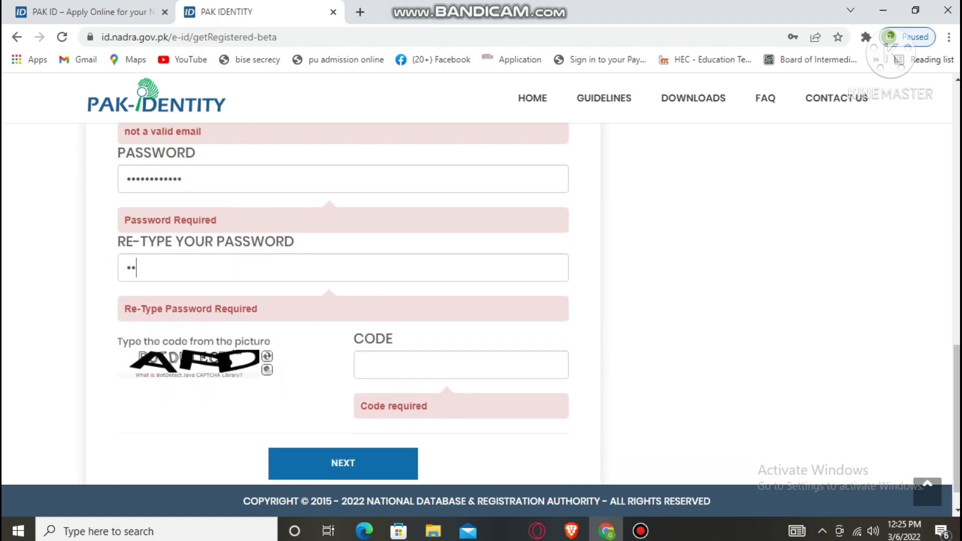
pyautogui.click(363, 365)
pyautogui.write('APD')
pyautogui.scroll(-1, 343, 301)
pyautogui.scroll(2, 343, 300)
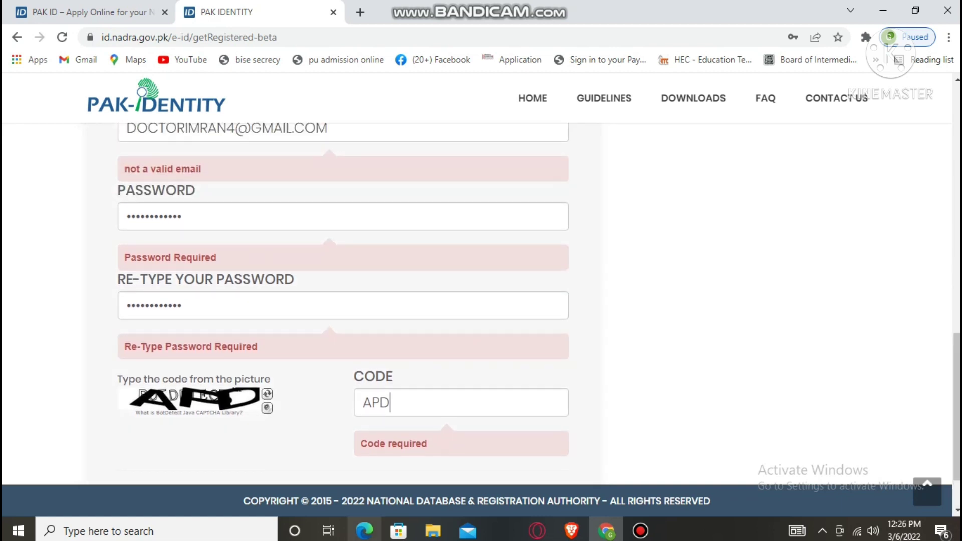
pyautogui.scroll(-1, 343, 300)
# Step: Submit the form and review the password-requirements error and the cleared password fields
pyautogui.click(344, 427)
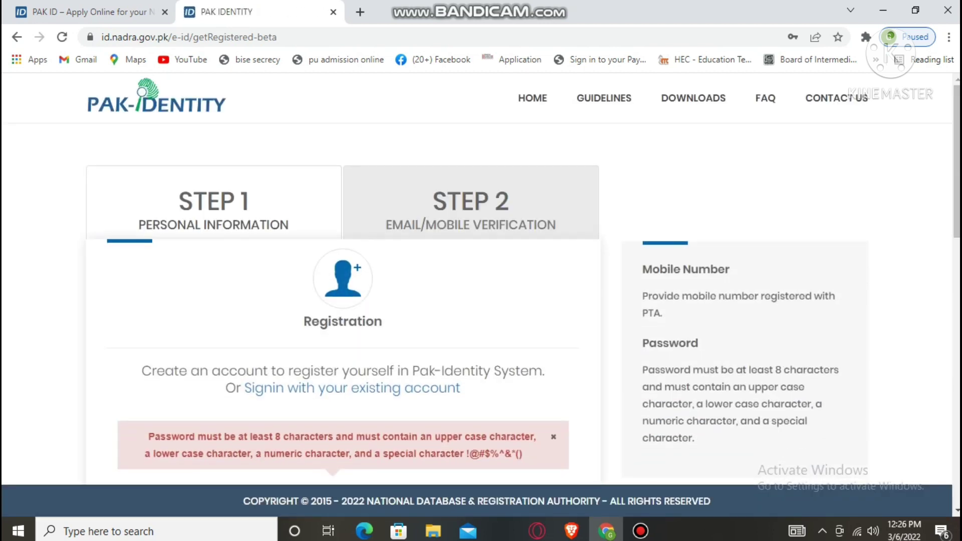
pyautogui.scroll(-6, 343, 300)
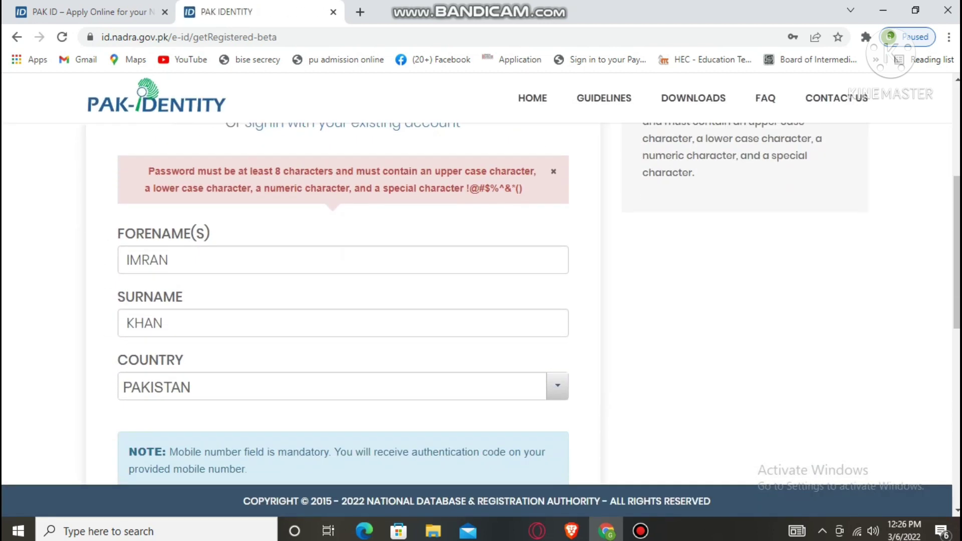
pyautogui.scroll(-8, 343, 301)
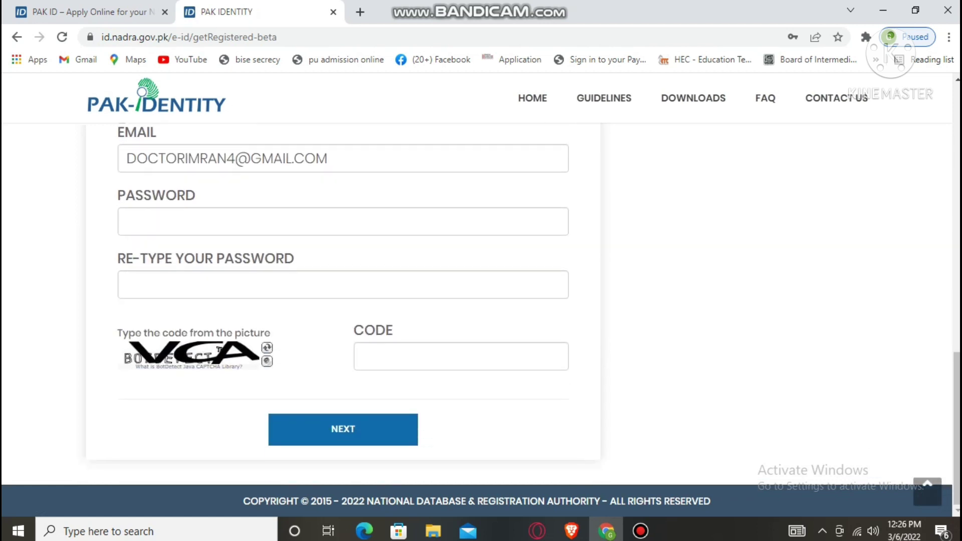
pyautogui.scroll(7, 343, 301)
pyautogui.scroll(4, 343, 300)
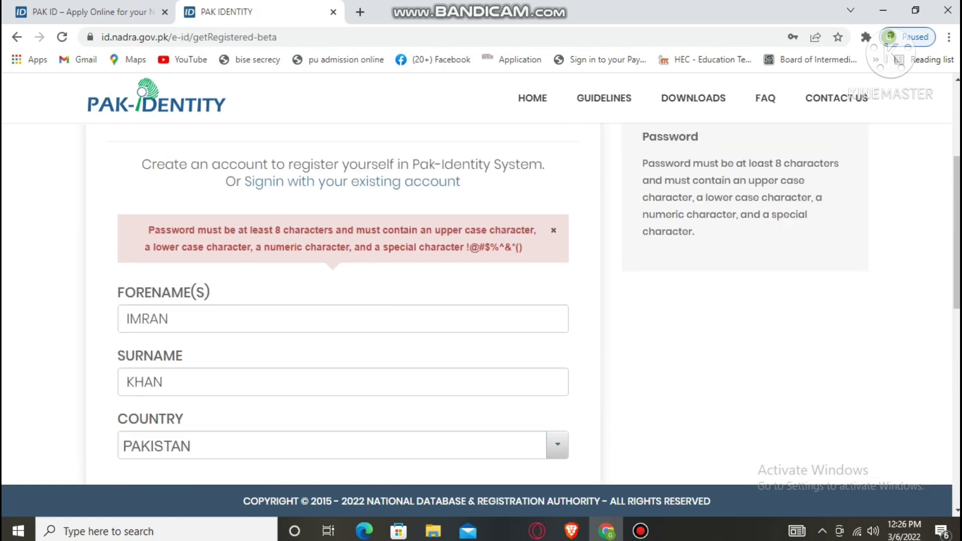
pyautogui.scroll(-3, 343, 301)
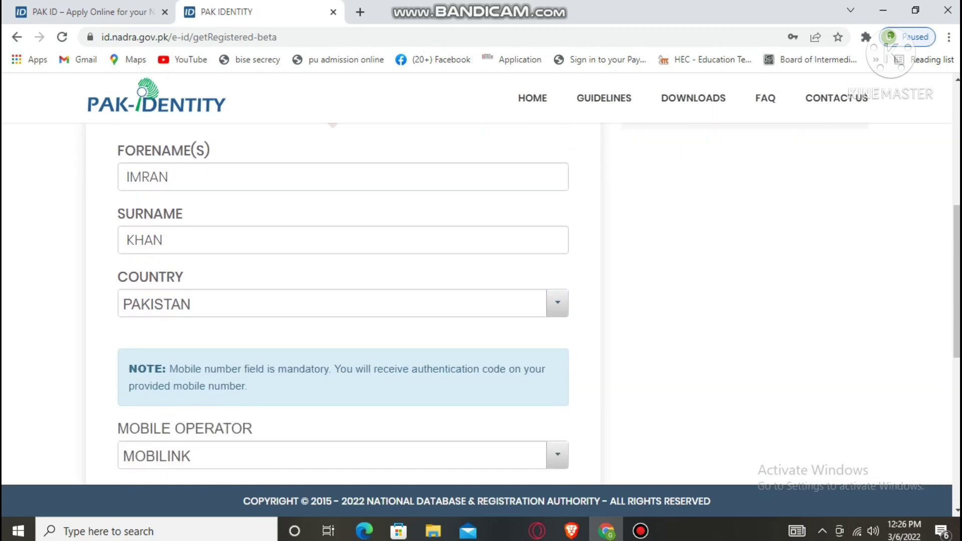
pyautogui.scroll(5, 343, 300)
pyautogui.scroll(-5, 343, 300)
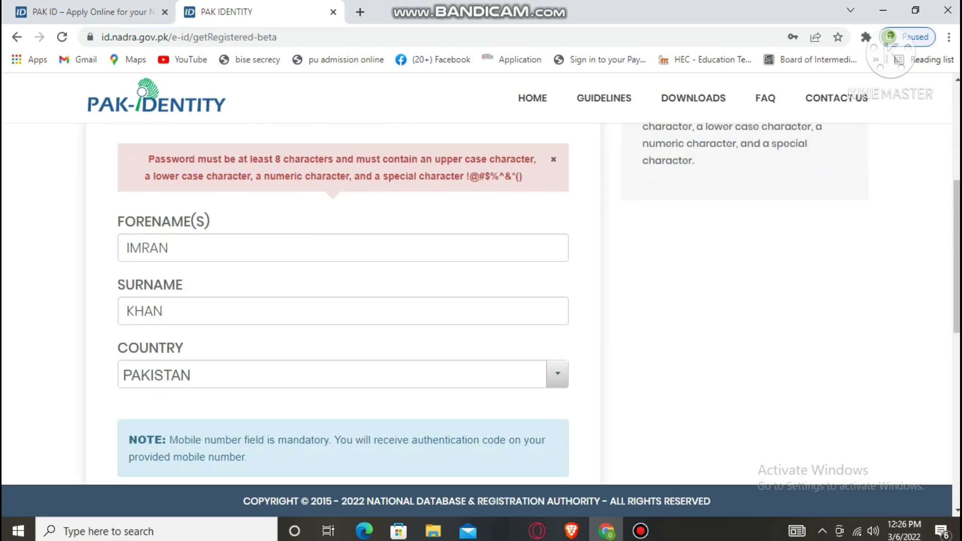
pyautogui.scroll(-5, 343, 300)
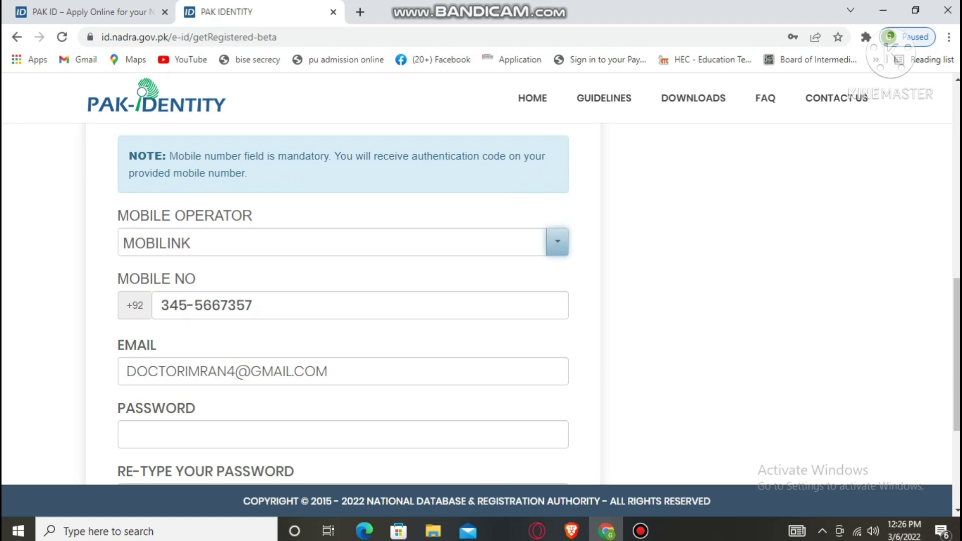
pyautogui.scroll(-2, 343, 301)
pyautogui.scroll(-2, 343, 301)
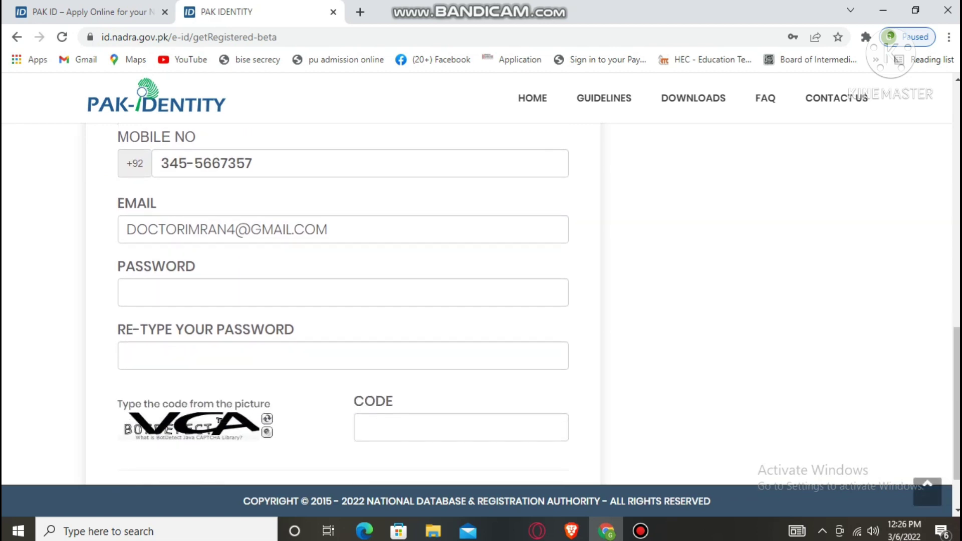
pyautogui.click(343, 292)
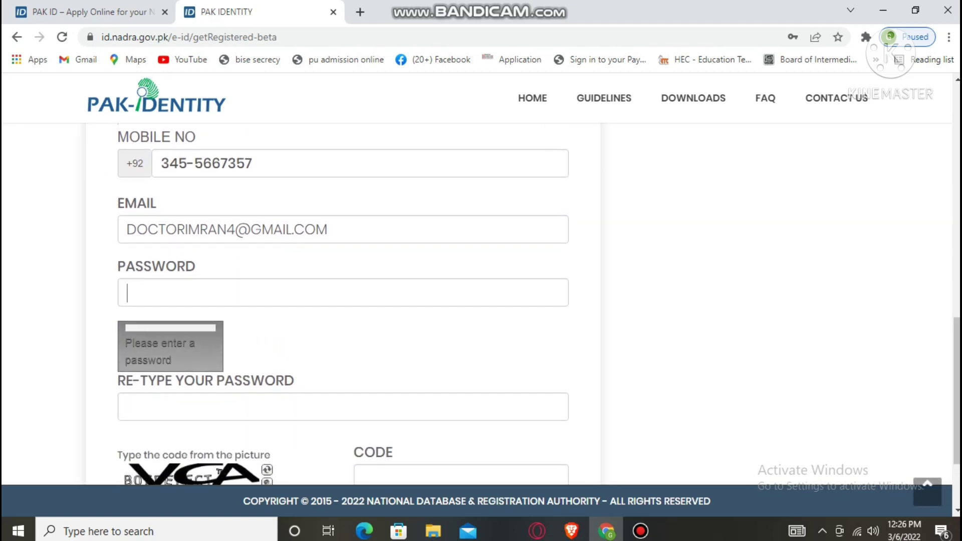
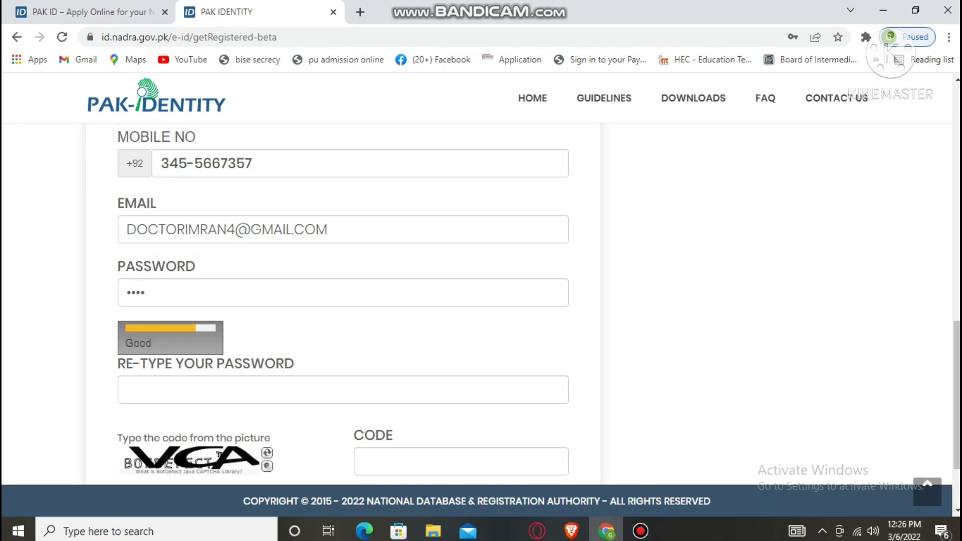
# Step: Enter a new Strong-rated password, confirm it, add the new picture code, and submit the registration
pyautogui.click(127, 389)
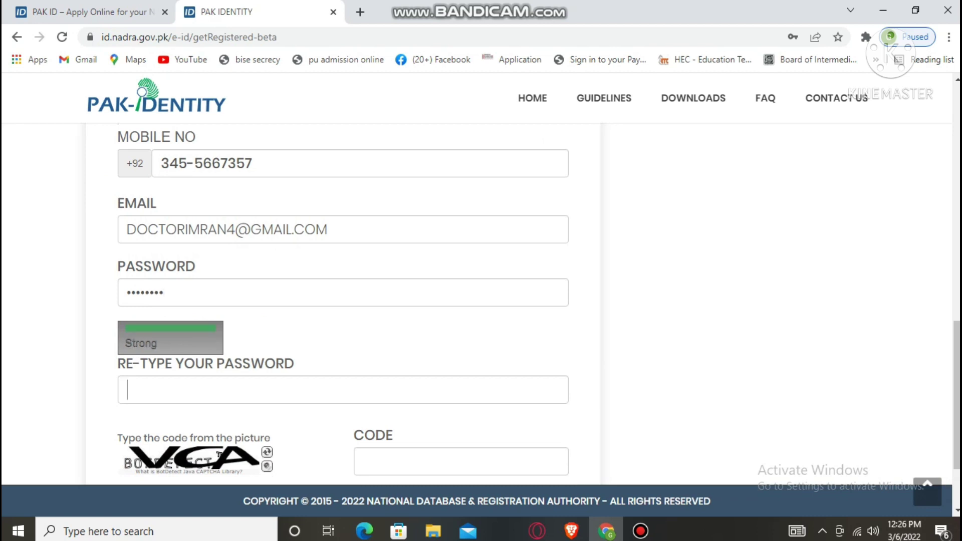
pyautogui.write('a')
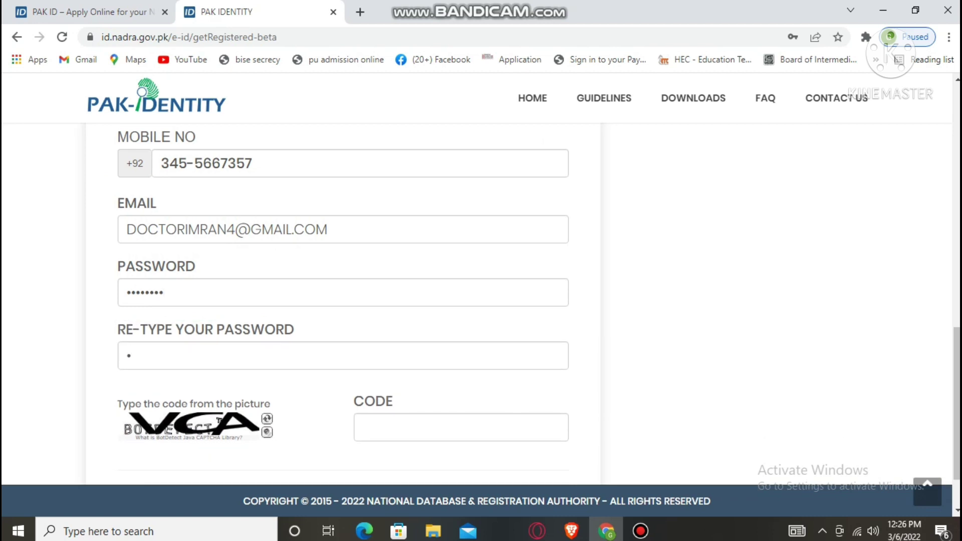
pyautogui.write('aaaaaaa')
pyautogui.click(363, 428)
pyautogui.write('VCA')
pyautogui.scroll(-2, 481, 316)
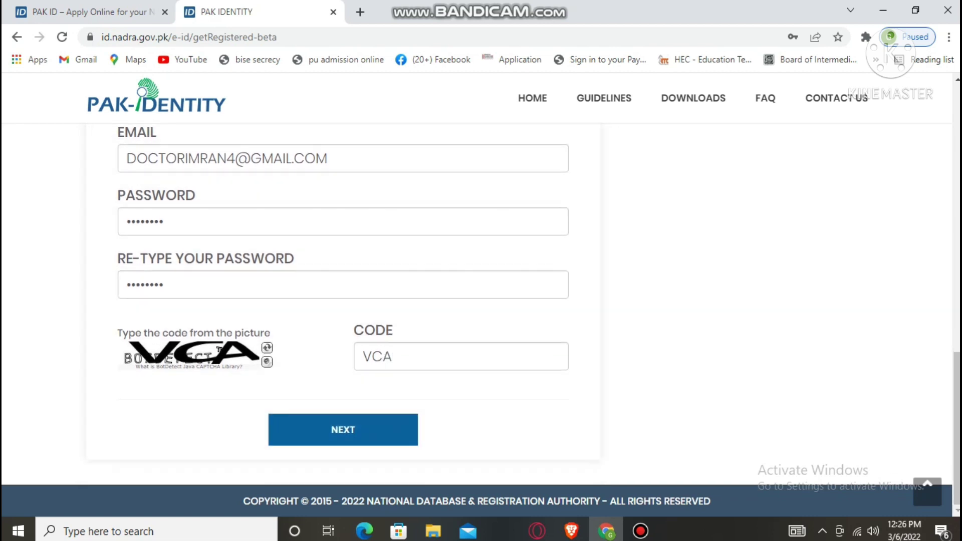
pyautogui.click(342, 429)
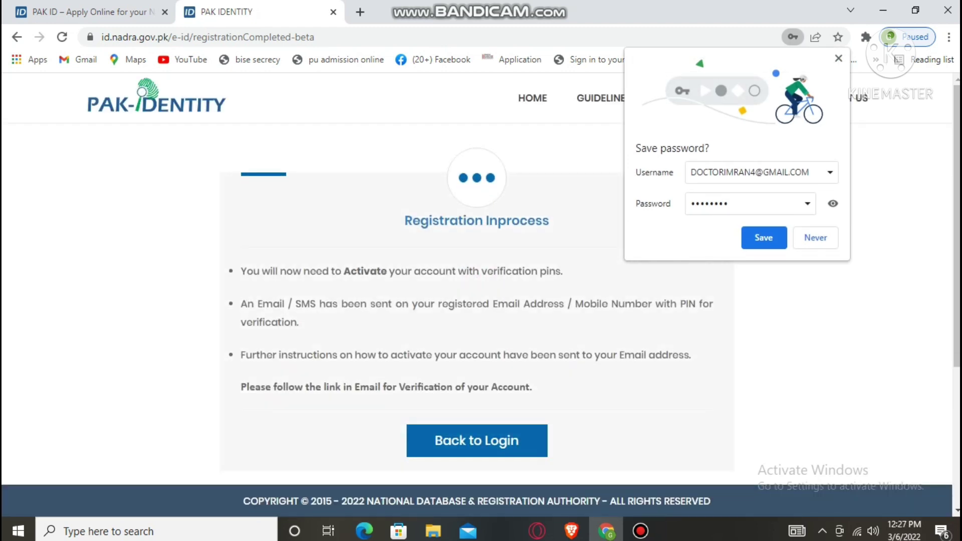
# Step: Review the Registration Inprocess notice and go back to the account login page
pyautogui.scroll(-3, 476, 290)
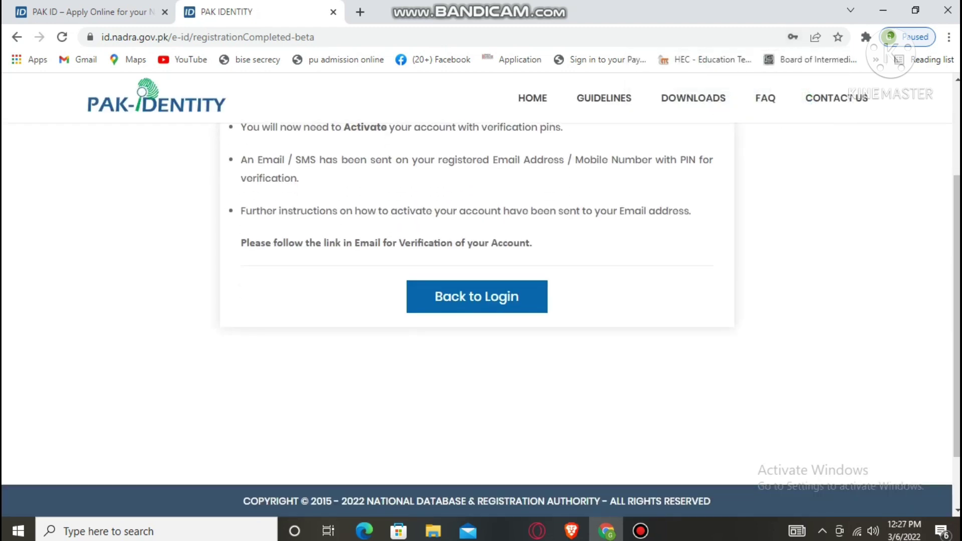
pyautogui.scroll(3, 476, 290)
pyautogui.scroll(-2, 475, 290)
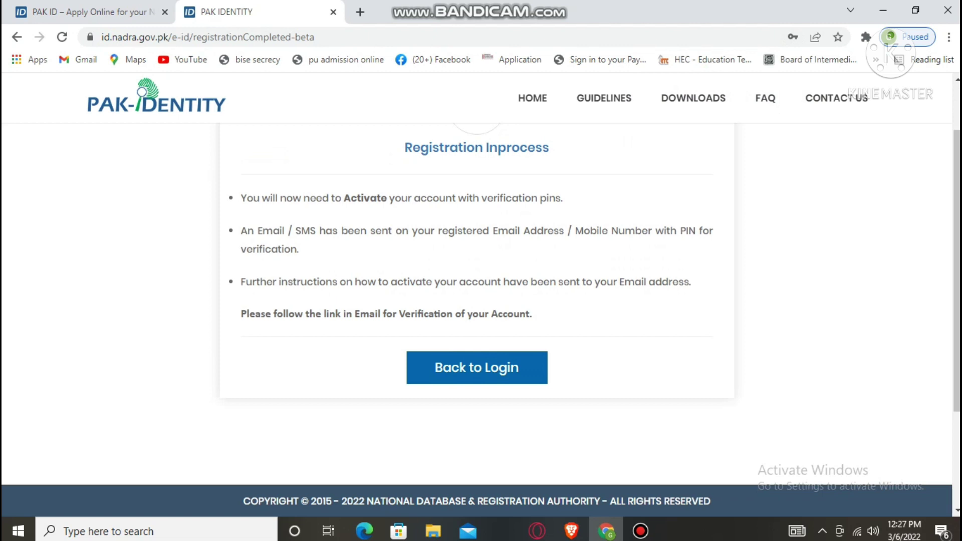
pyautogui.scroll(2, 476, 281)
pyautogui.scroll(-2, 476, 280)
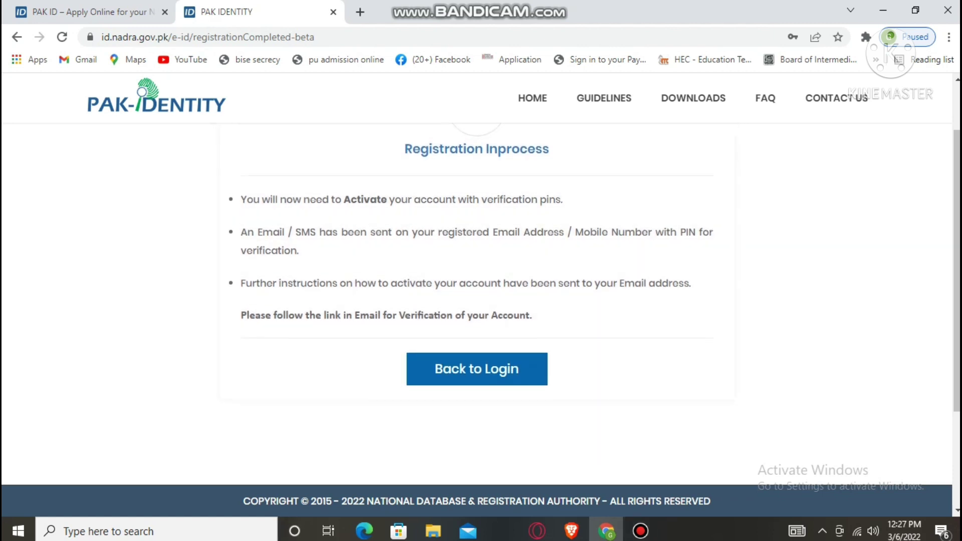
pyautogui.scroll(2, 476, 301)
pyautogui.scroll(-3, 476, 301)
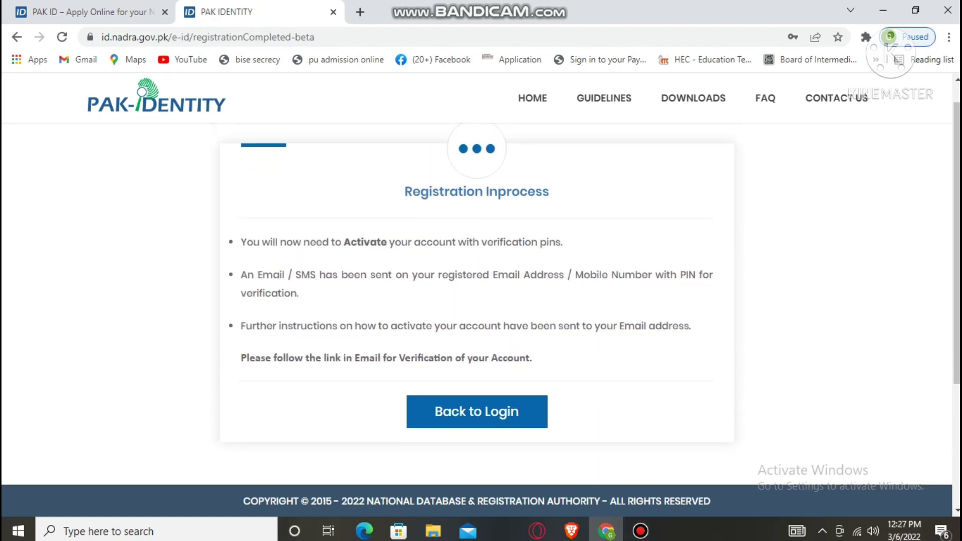
pyautogui.click(476, 294)
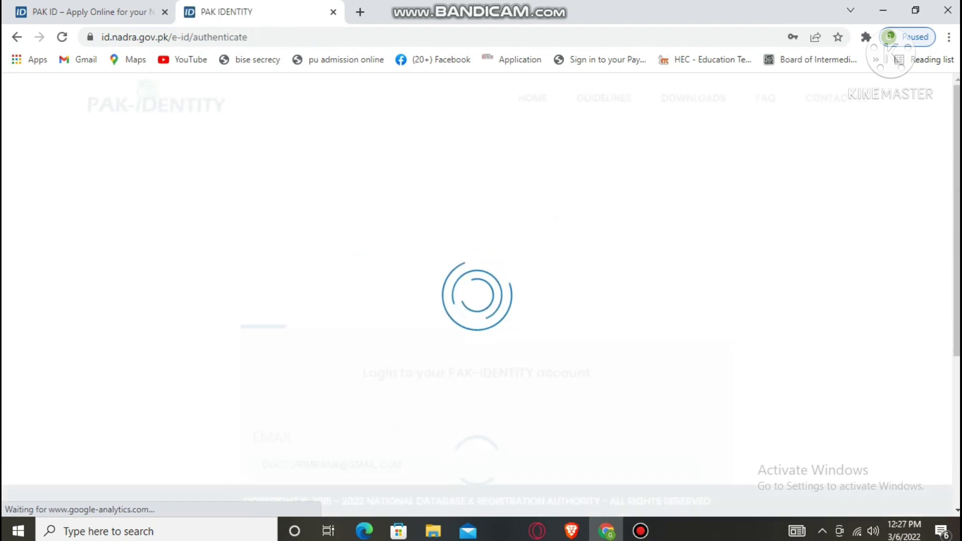
# Step: Type the login picture code, correct its last character, and submit the login
pyautogui.scroll(-3, 476, 301)
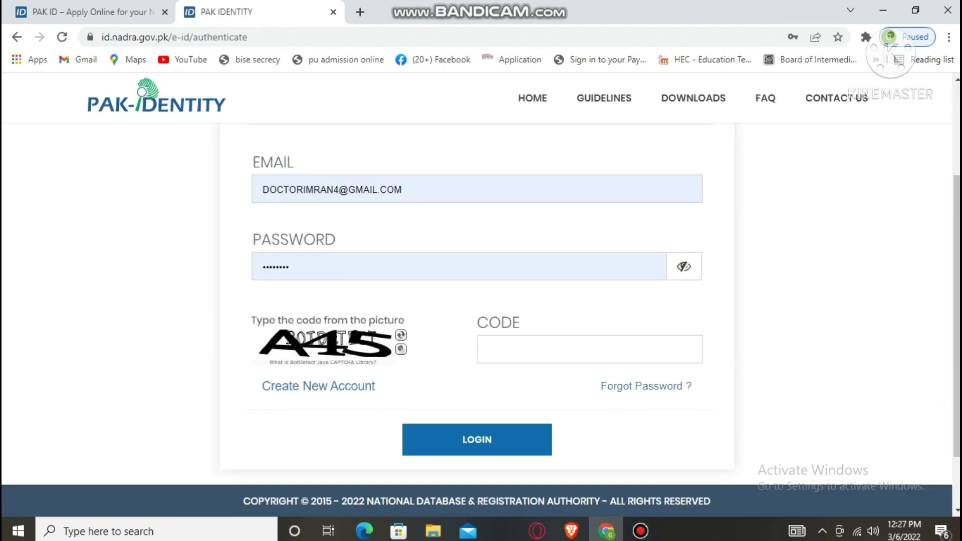
pyautogui.scroll(3, 476, 301)
pyautogui.scroll(-3, 476, 300)
pyautogui.click(589, 349)
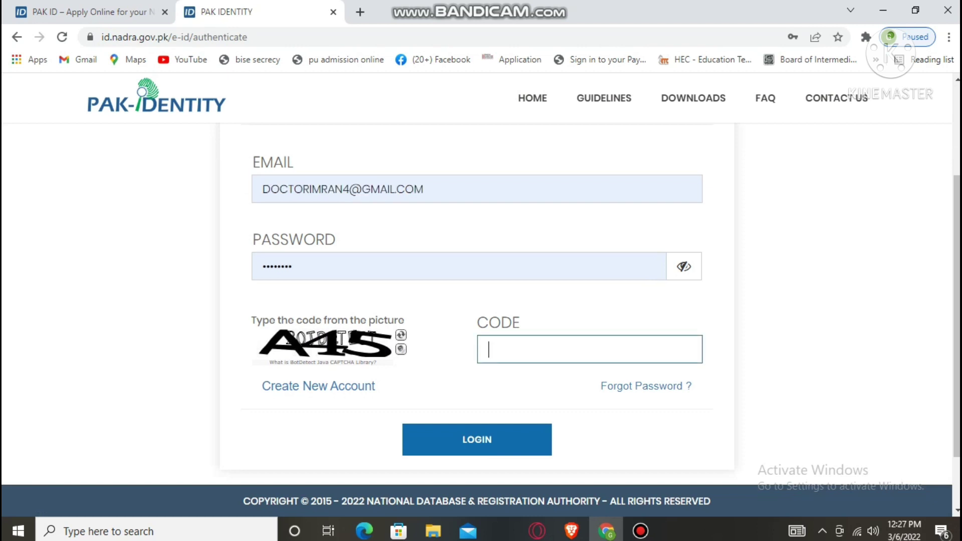
pyautogui.write('A4S')
pyautogui.press('BackSpace')
pyautogui.write('5')
pyautogui.click(477, 440)
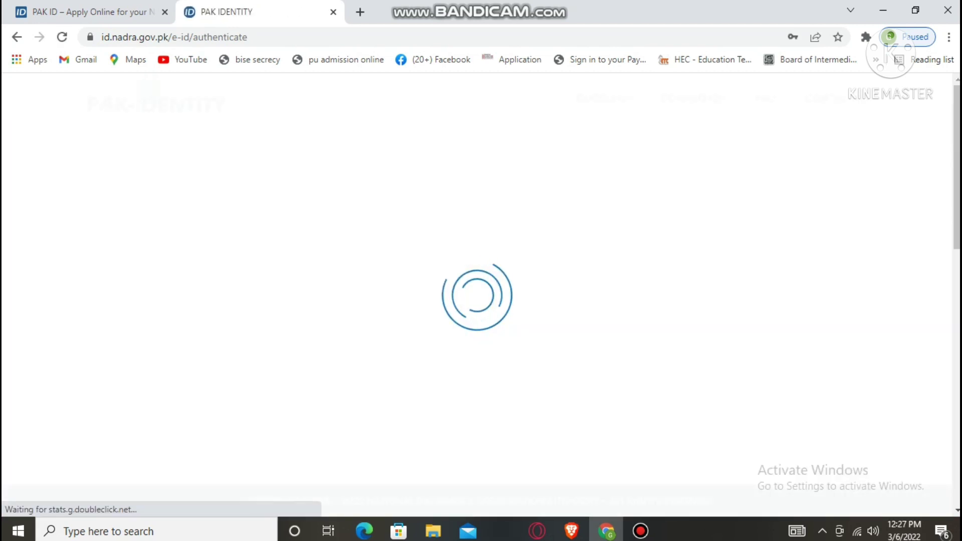
# Step: After the Invalid Credentials rejection, switch to the Gmail inbox
pyautogui.scroll(-3, 477, 300)
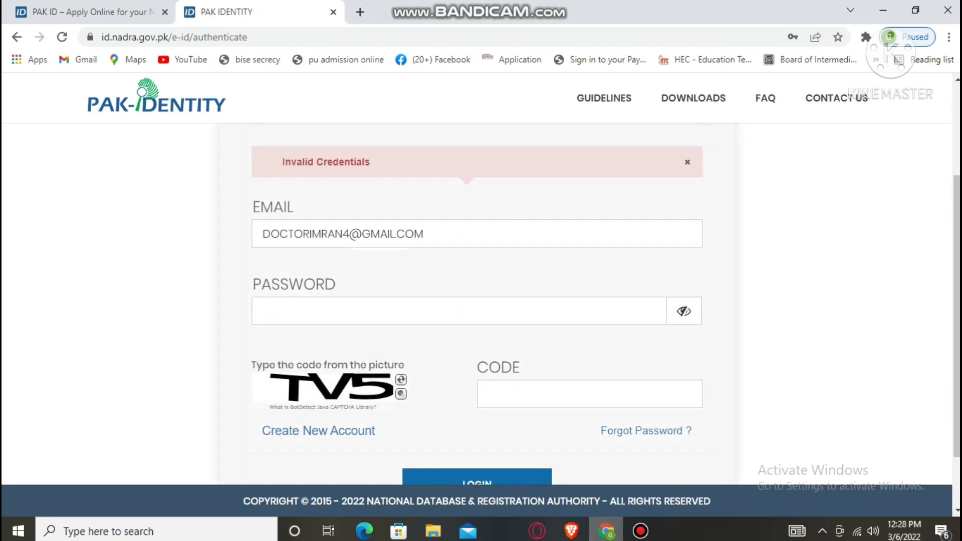
pyautogui.click(640, 530)
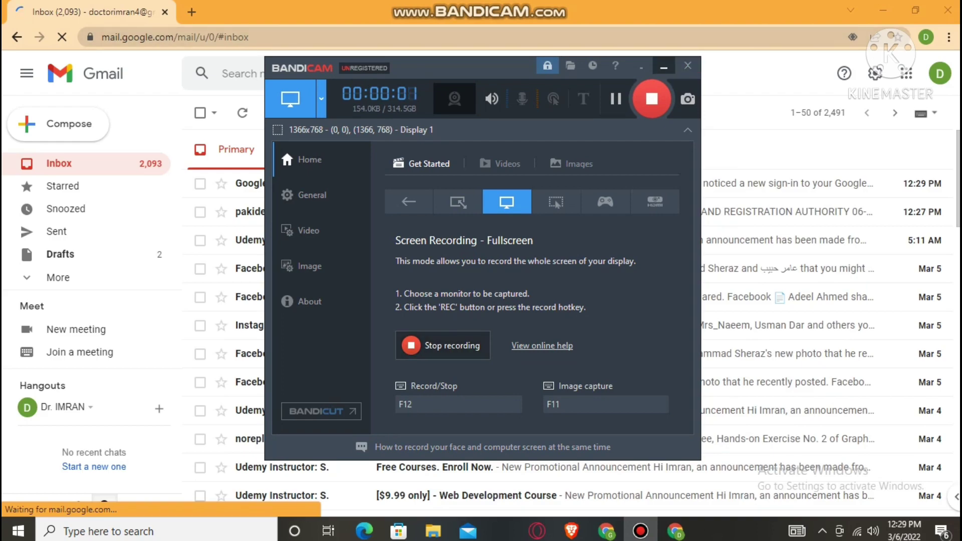
pyautogui.click(664, 66)
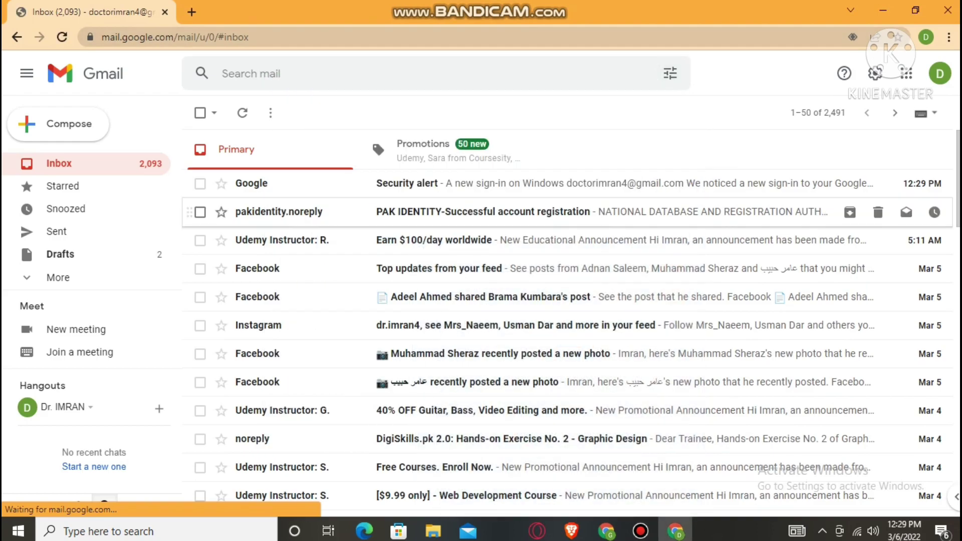
# Step: Open the 'PAK IDENTITY-Successful account registration' email and follow its Continue registration link
pyautogui.click(451, 211)
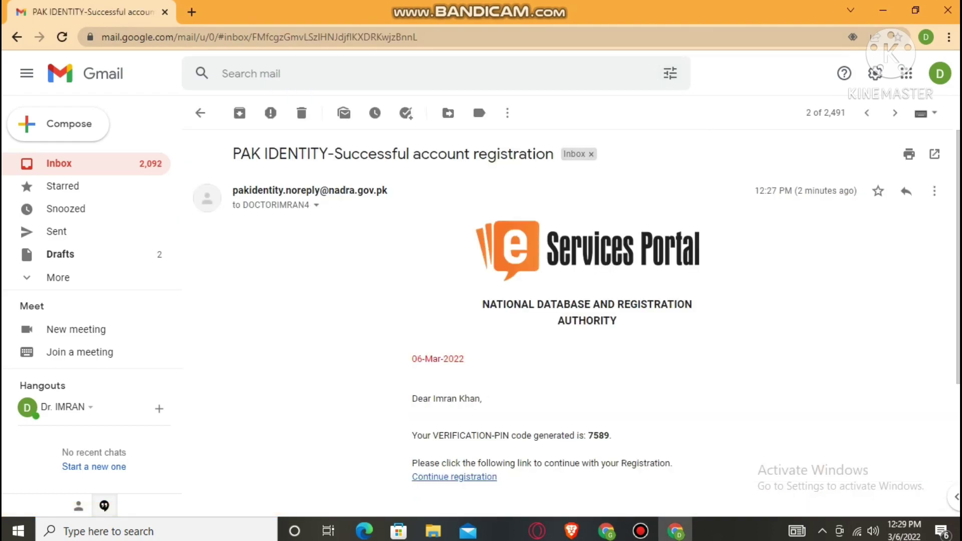
pyautogui.scroll(-4, 571, 321)
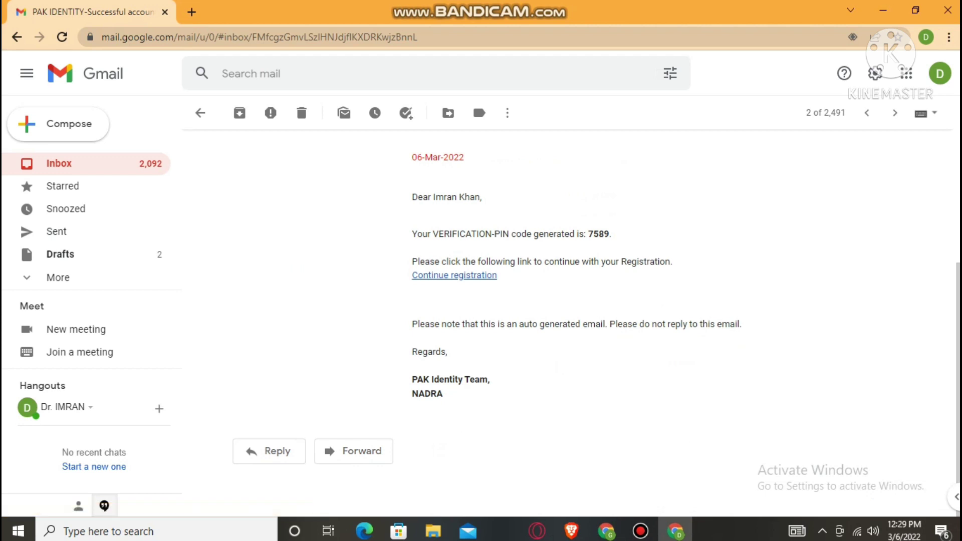
pyautogui.click(454, 275)
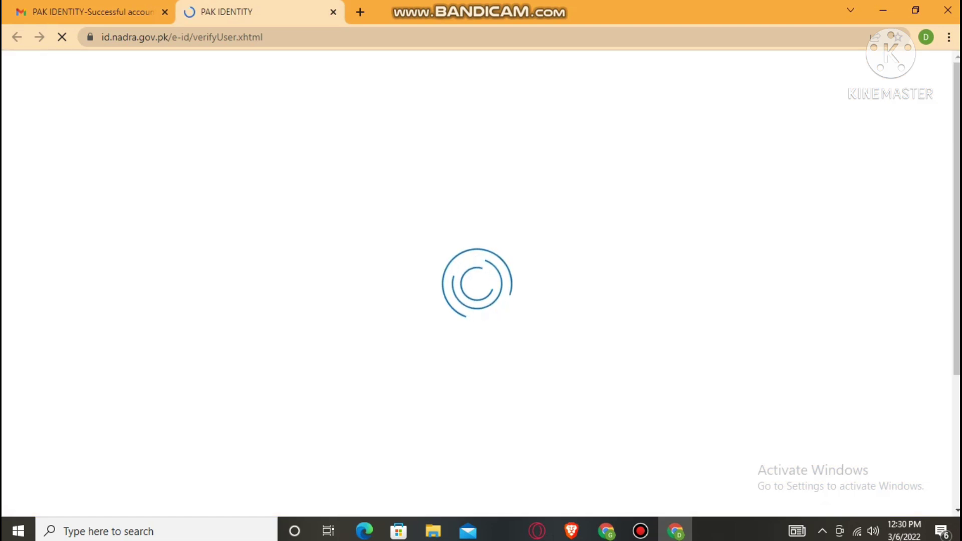
# Step: Copy the verification PIN from the email into the Verification Pin field
pyautogui.scroll(-3, 342, 300)
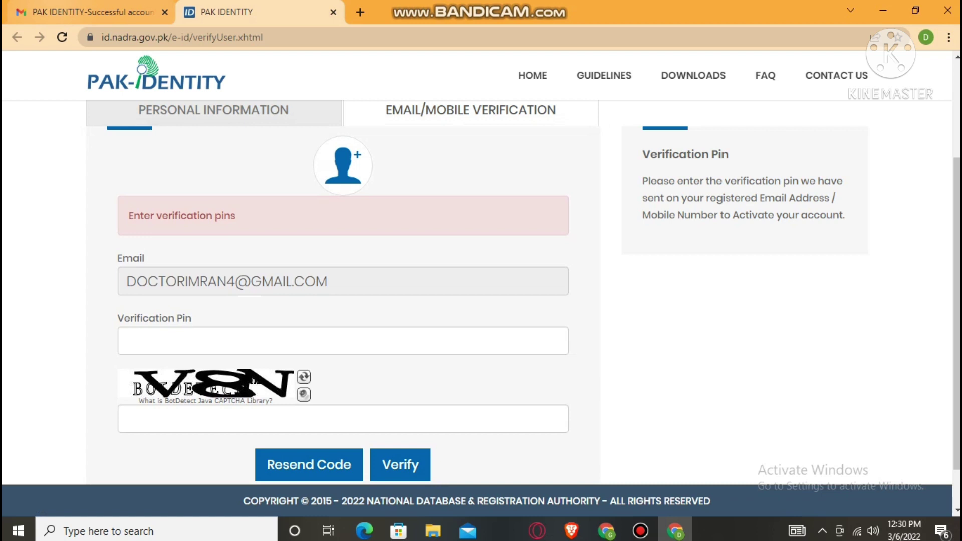
pyautogui.click(90, 12)
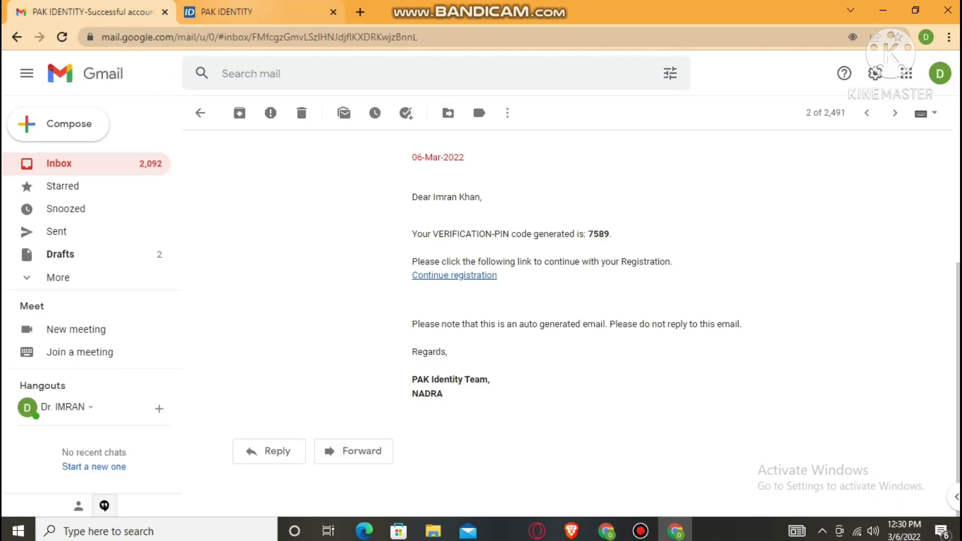
pyautogui.click(225, 12)
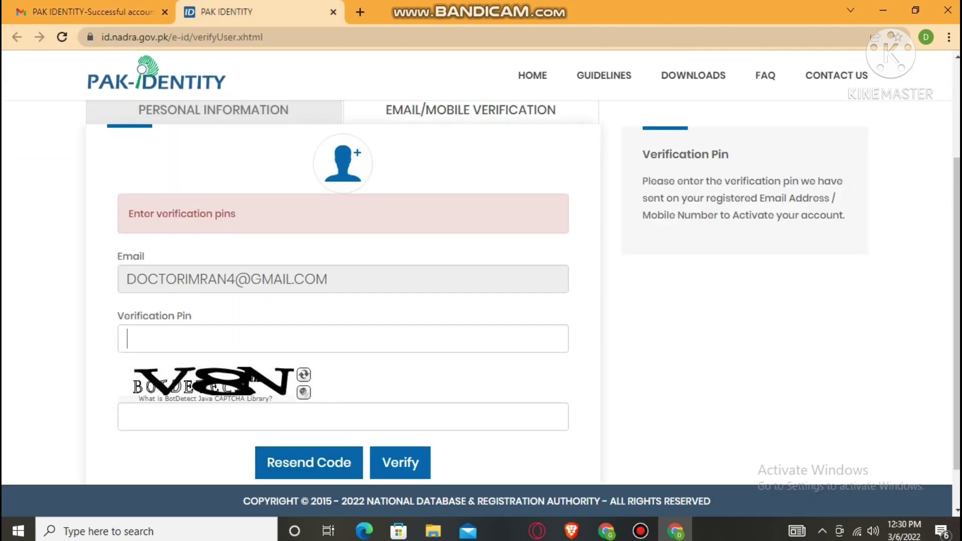
# Step: Enter the picture code as uppercase V8N and submit the verification
pyautogui.click(301, 417)
pyautogui.write('v8n')
pyautogui.scroll(-1, 481, 291)
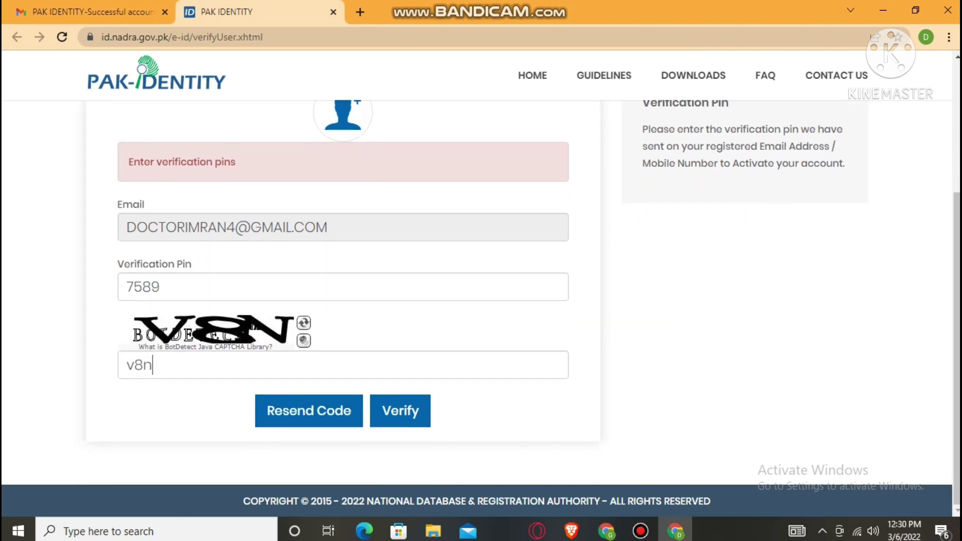
pyautogui.press('BackSpace')
pyautogui.press('BackSpace')
pyautogui.press('BackSpace')
pyautogui.write('V8N')
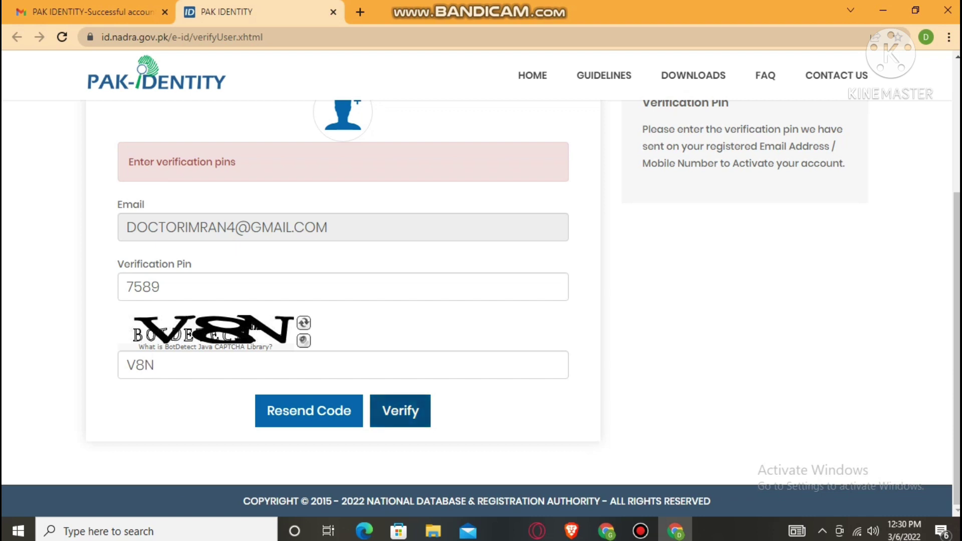
pyautogui.click(400, 410)
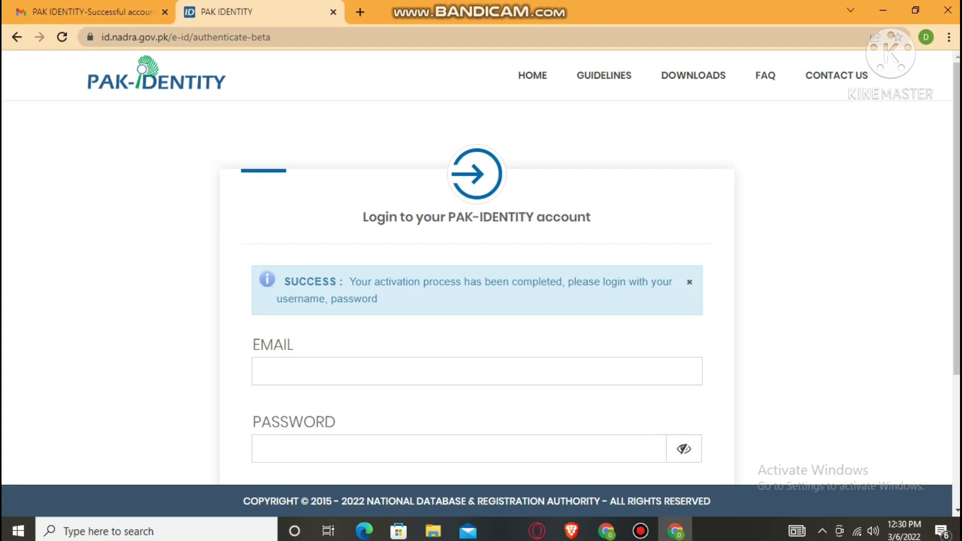
# Step: Fill in the account e-mail address and password on the login form
pyautogui.scroll(-2, 476, 290)
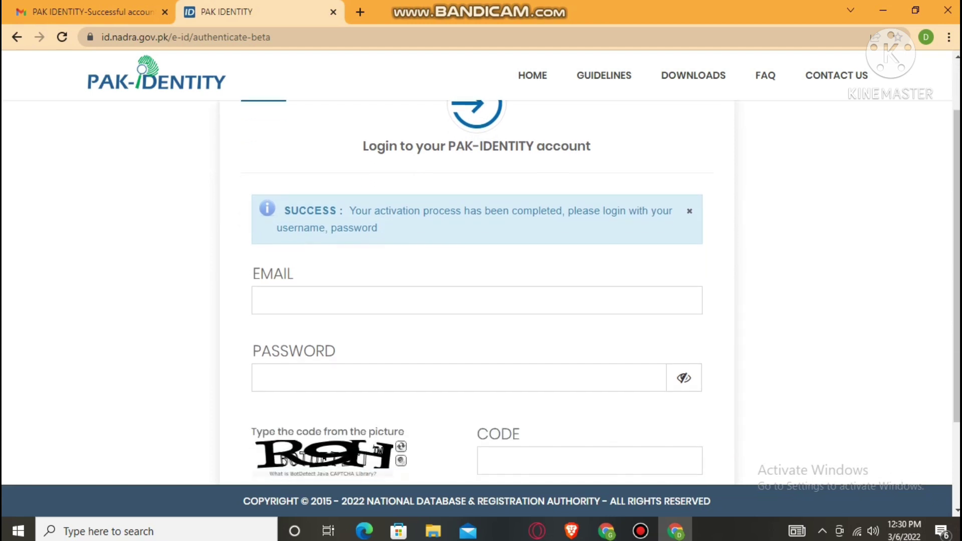
pyautogui.click(263, 300)
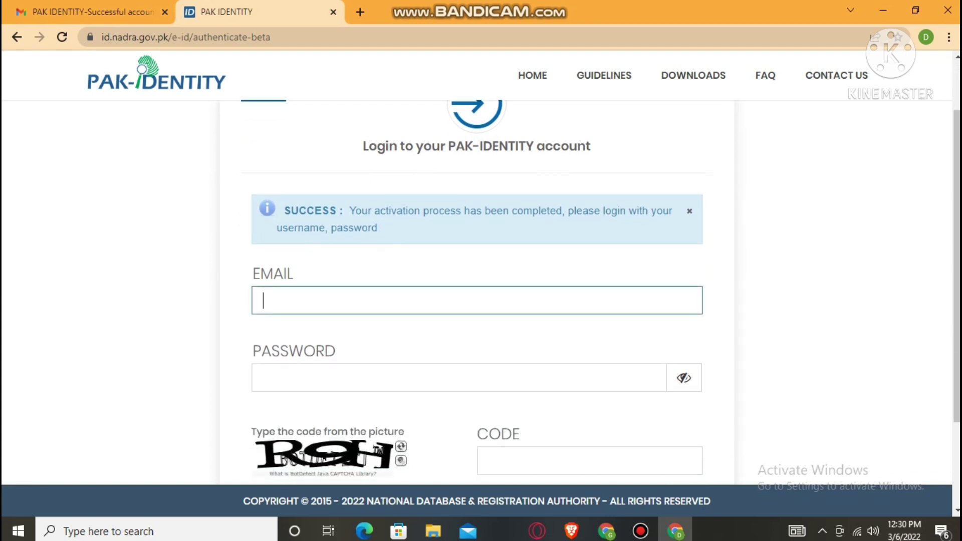
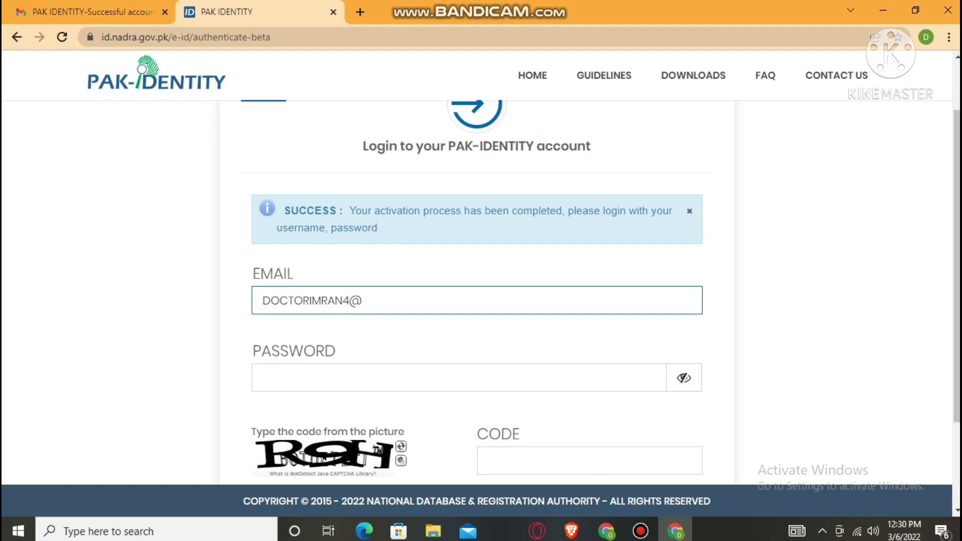
pyautogui.click(263, 378)
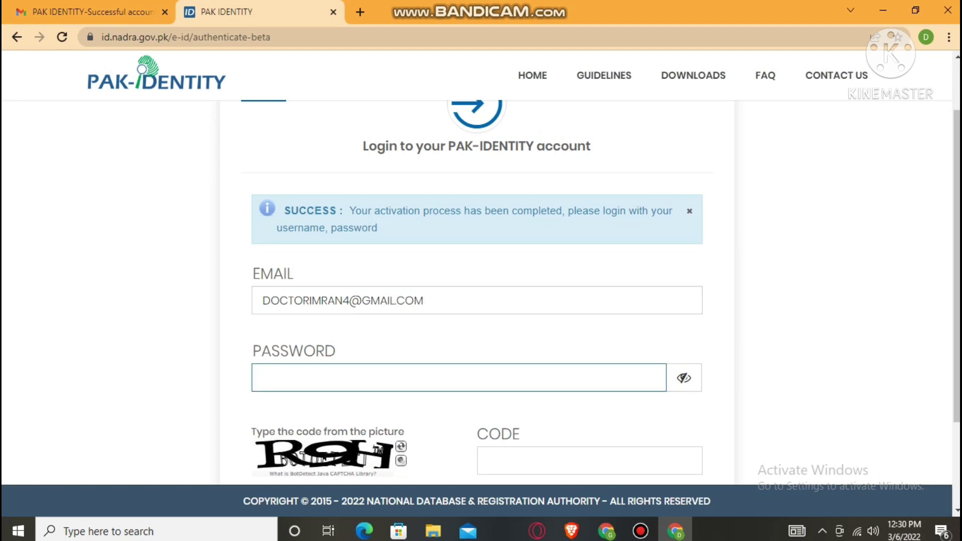
pyautogui.write('••••••••')
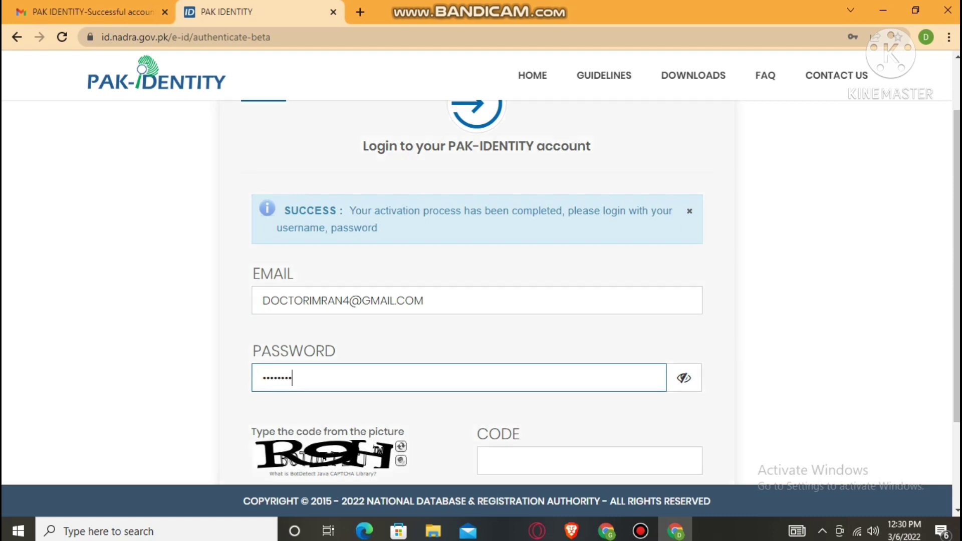
# Step: Enter picture code R9H and log in
pyautogui.click(489, 461)
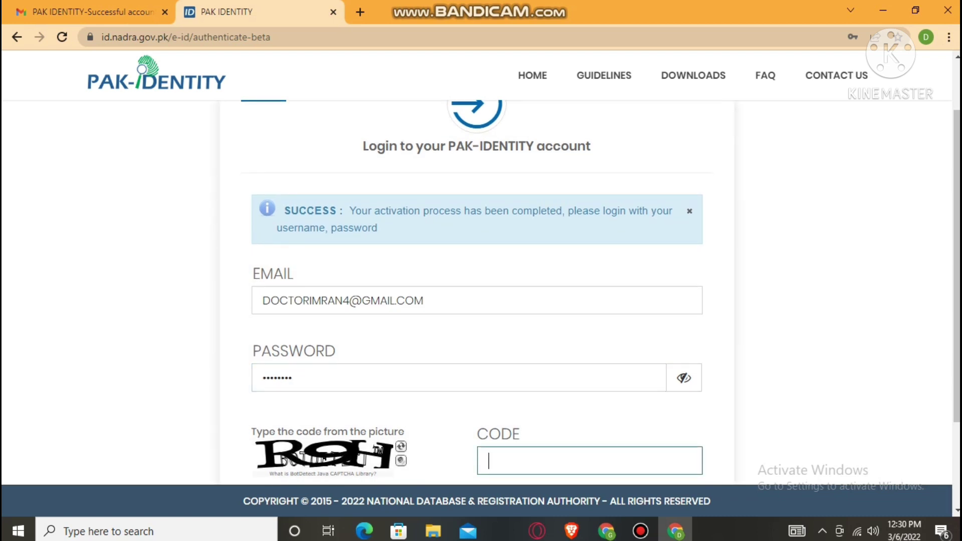
pyautogui.write('R9H')
pyautogui.scroll(-3, 477, 291)
pyautogui.click(477, 429)
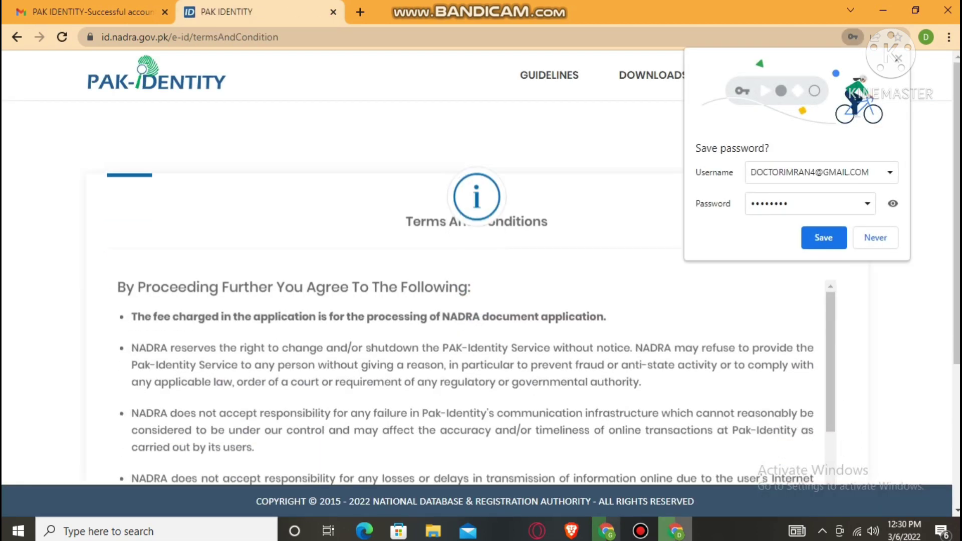
# Step: Decline Chrome's save-password offer, read through the terms and choose Accept and Continue
pyautogui.scroll(-5, 471, 371)
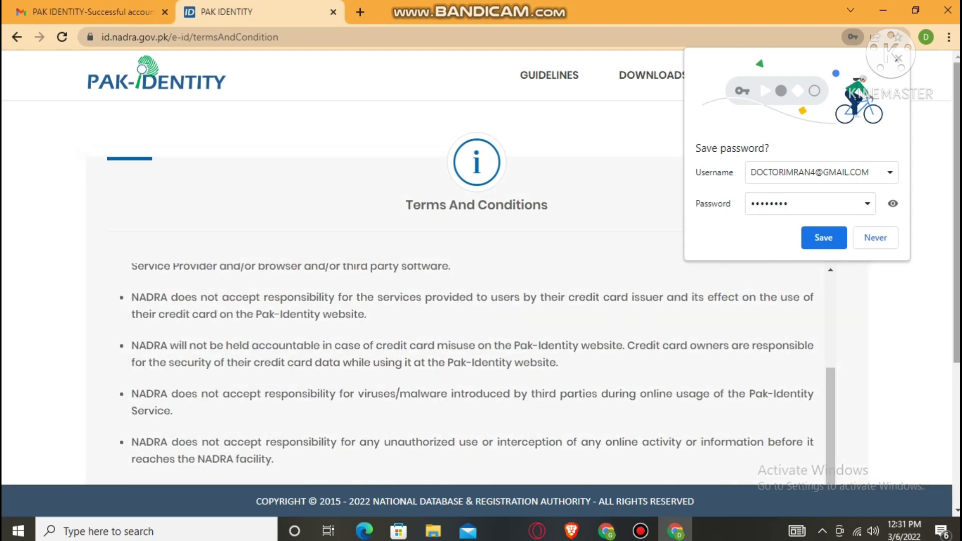
pyautogui.click(875, 237)
pyautogui.scroll(-3, 471, 370)
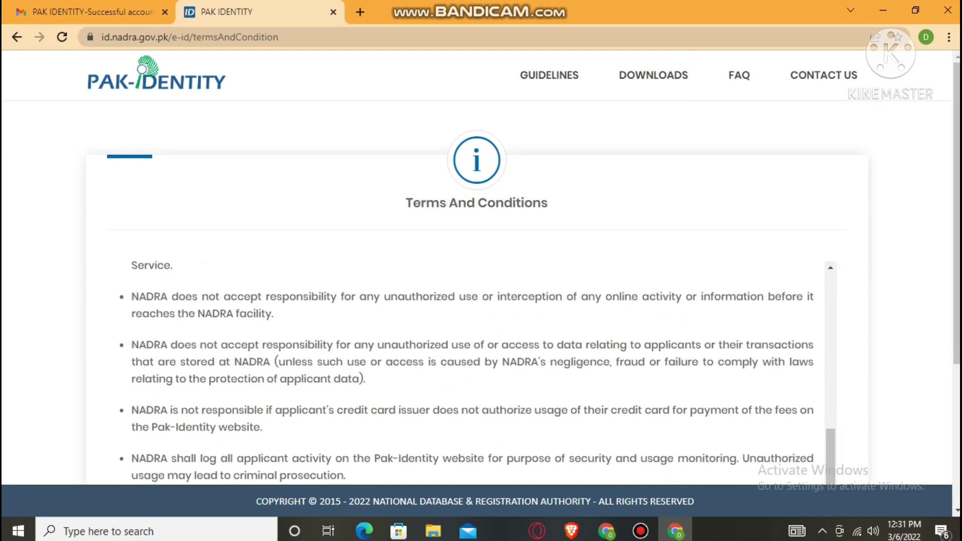
pyautogui.scroll(-5, 471, 371)
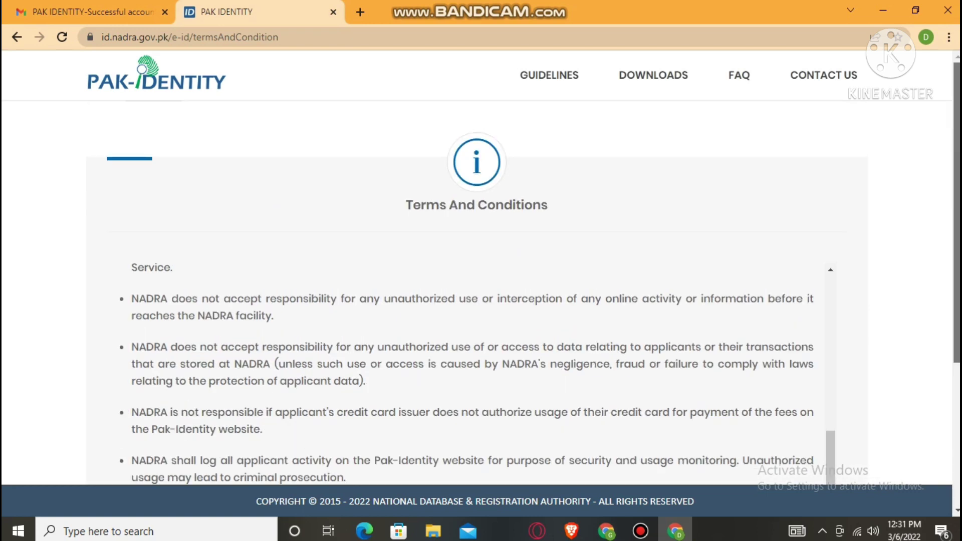
pyautogui.scroll(-5, 471, 351)
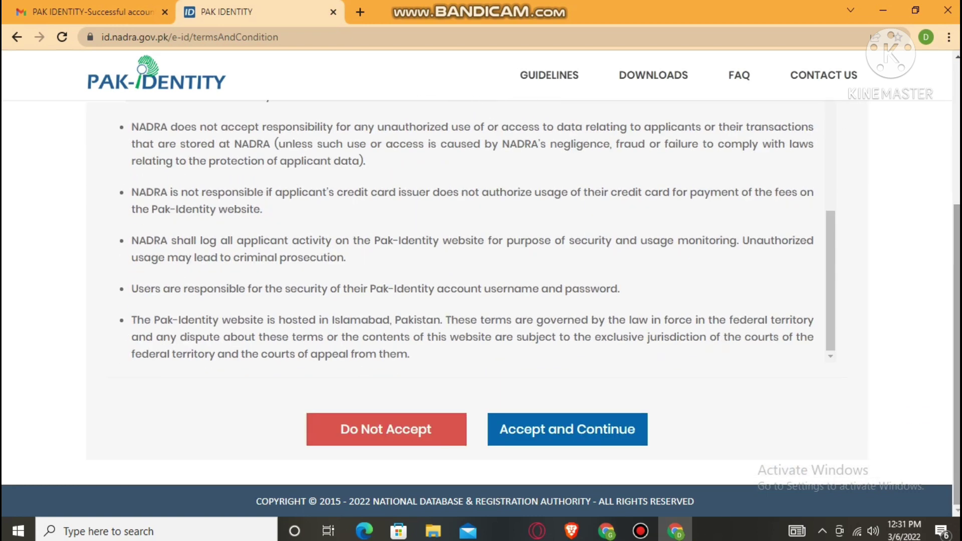
pyautogui.click(567, 430)
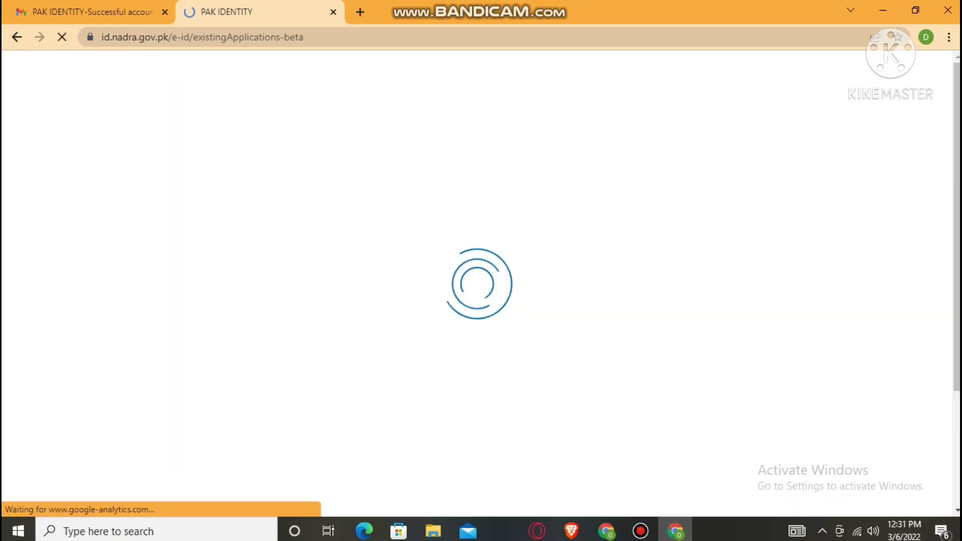